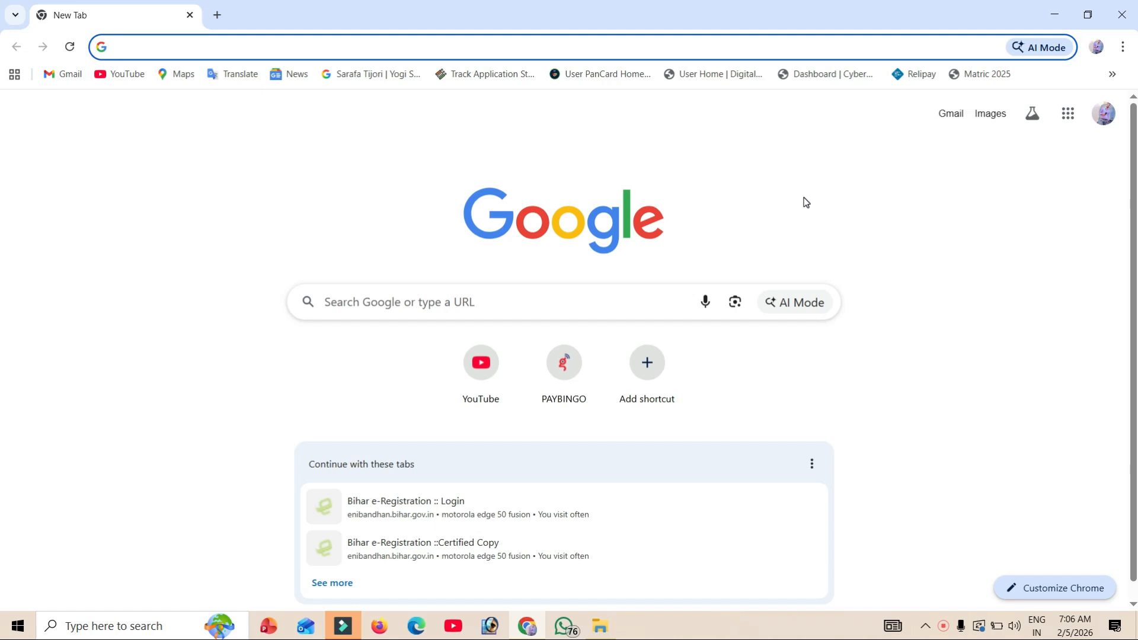
Step: Search Google for 'rtps bihar' and open the RTPS-2 result at serviceonline.bihar.gov.in
text(r)
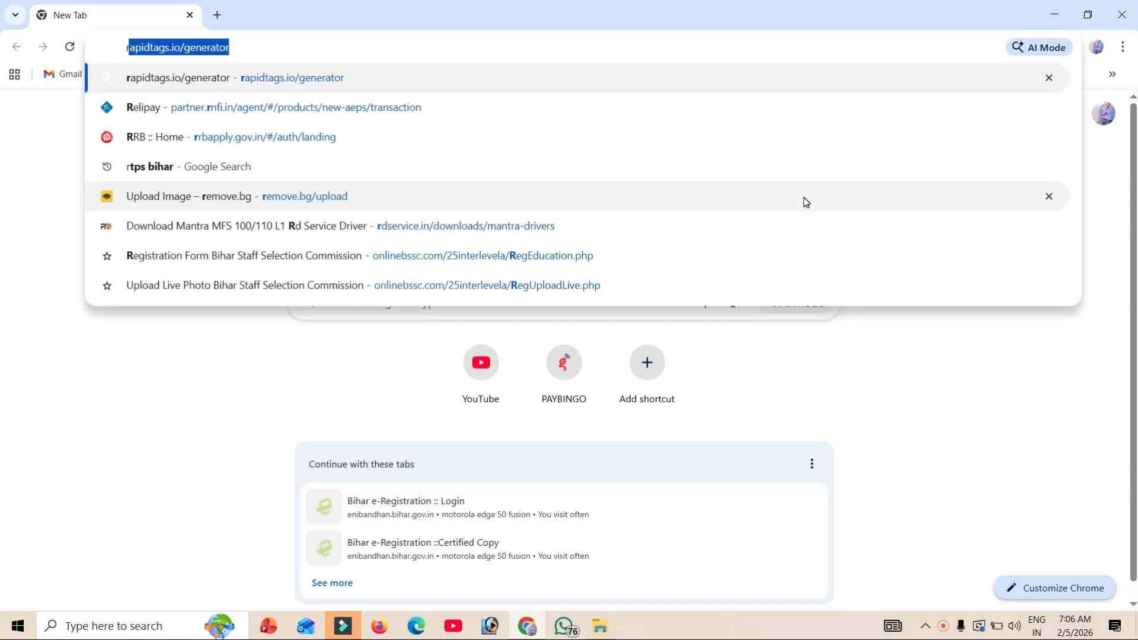
text(tps bihar)
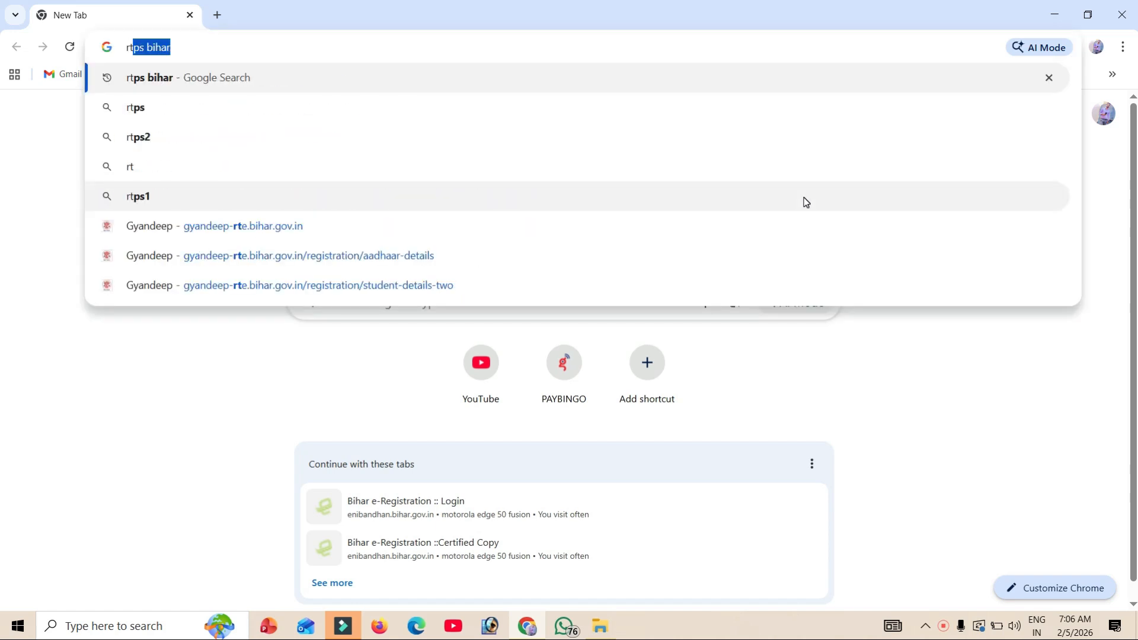
key(Return)
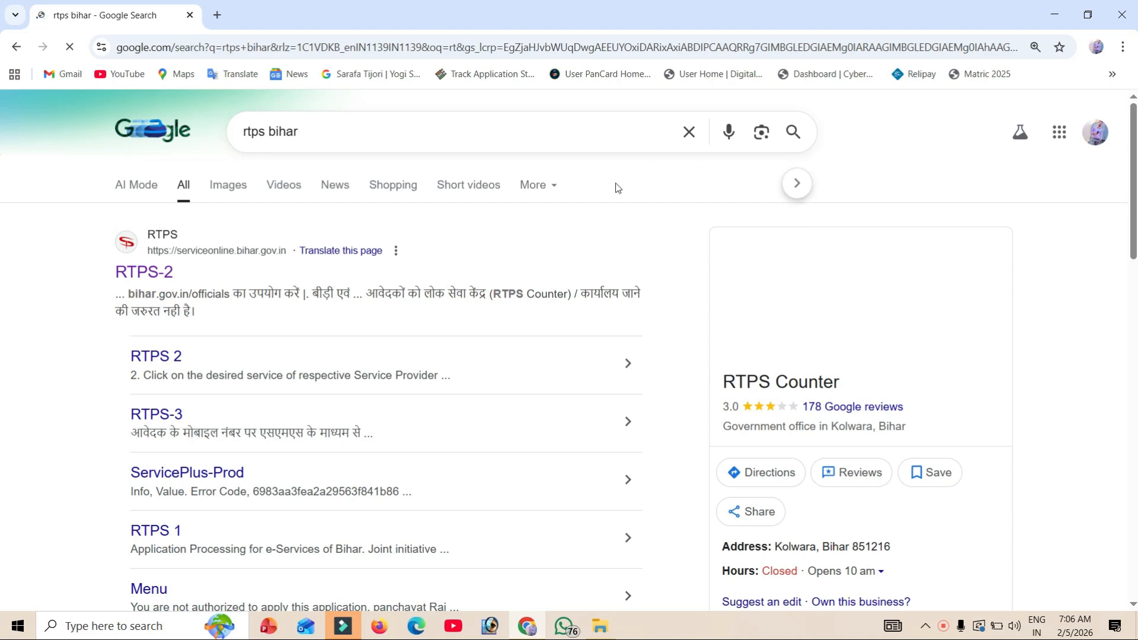
click(155, 266)
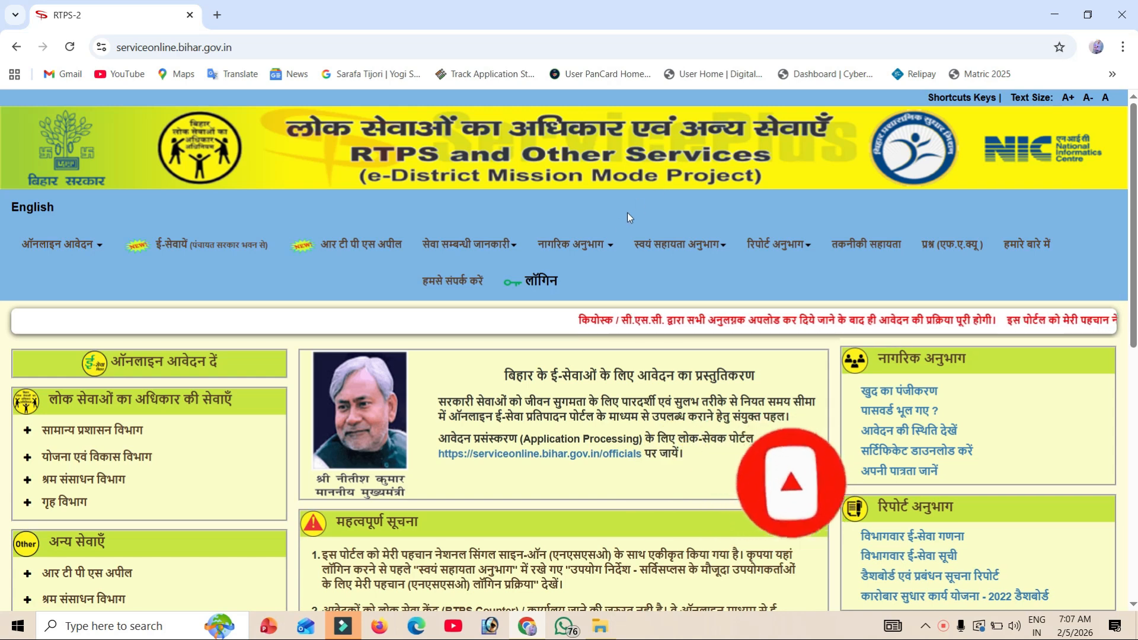
Step: Expand सामान्य प्रशासन विभाग, then its नॉन क्रीमी लेयर (केन्द्र सरकार के प्रयोजनार्थ) service entry
mouse_move(613, 236)
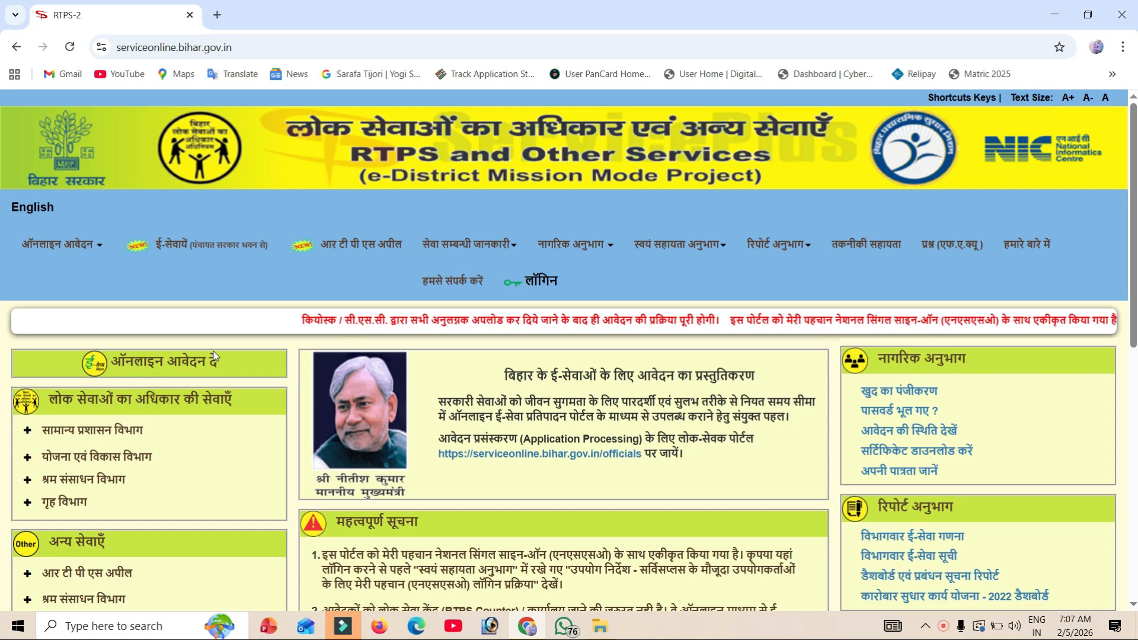
scroll(215, 356, down, 1)
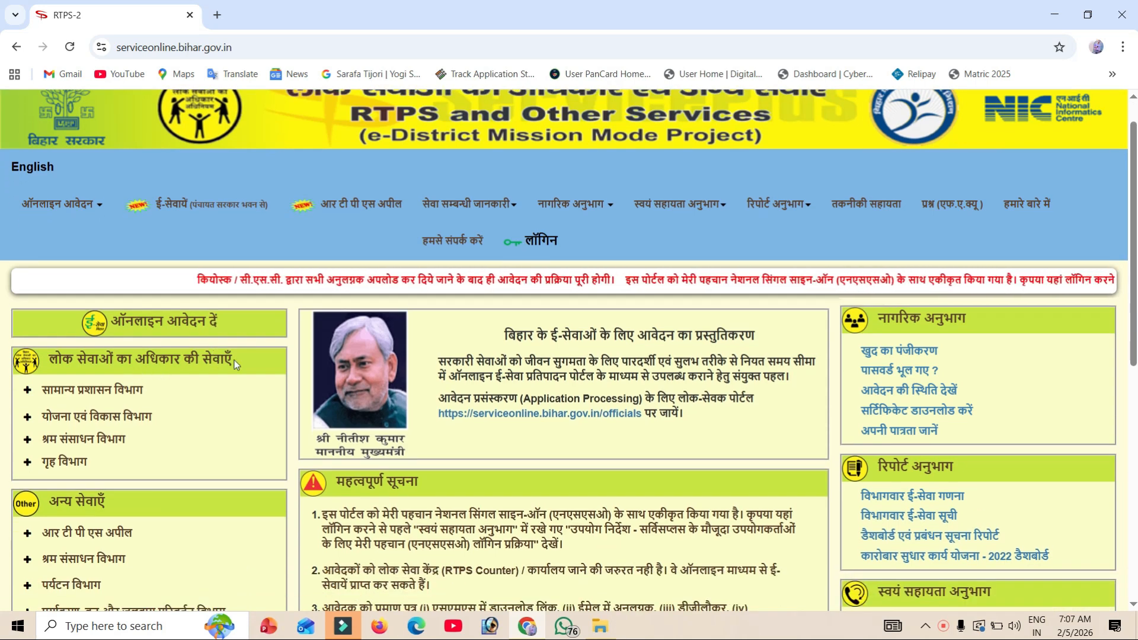
click(91, 392)
scroll(104, 349, down, 1)
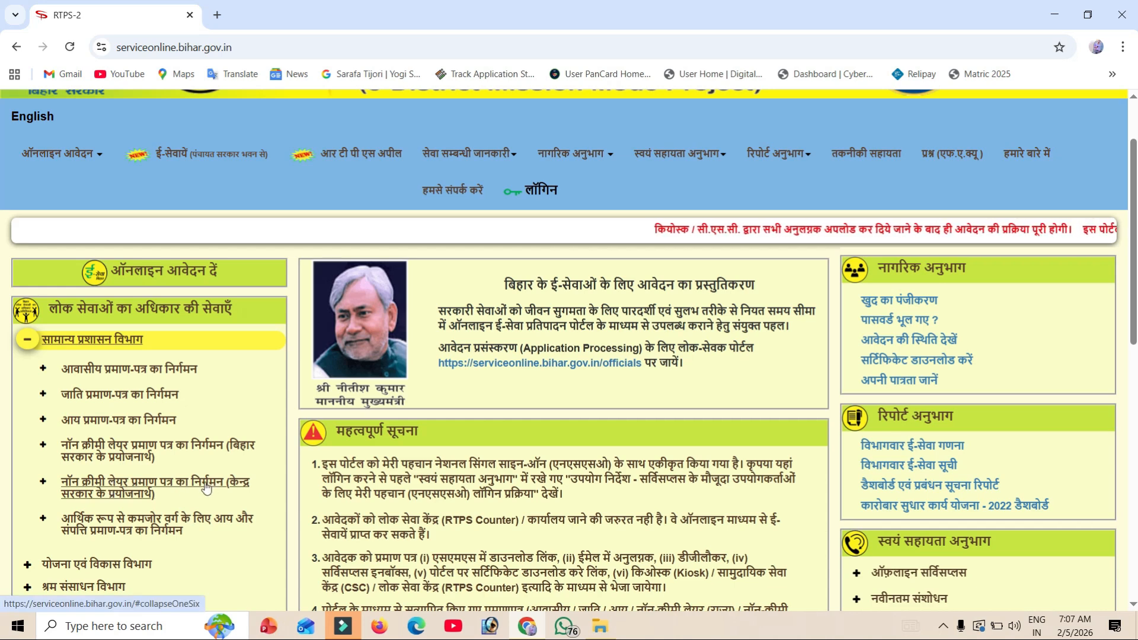
click(112, 486)
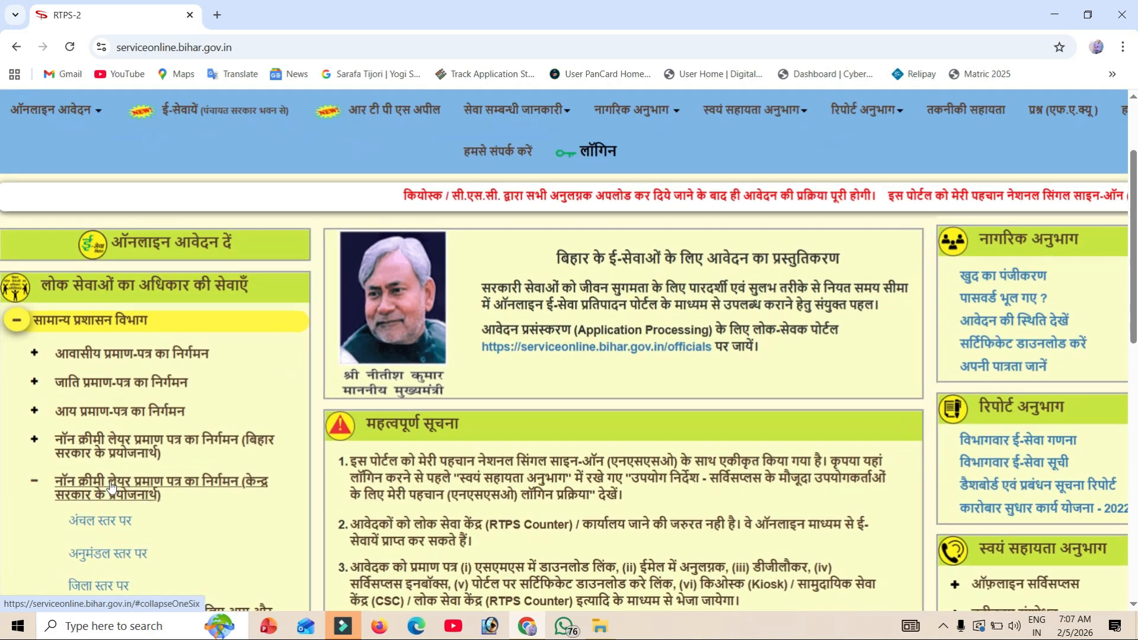
scroll(111, 487, down, 3)
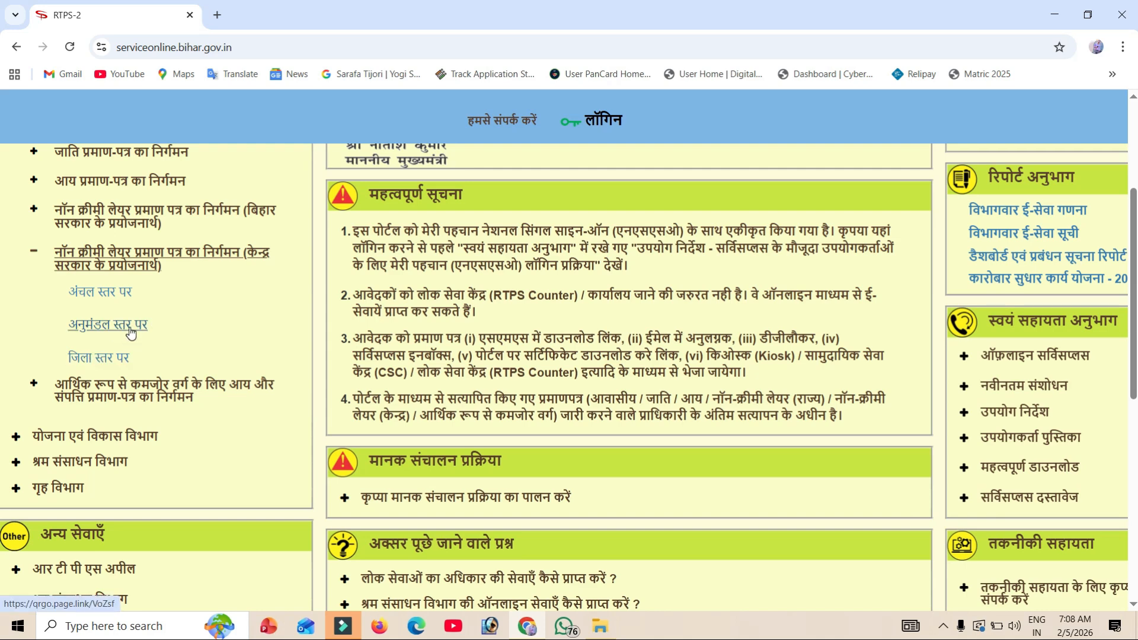
scroll(131, 333, up, 1)
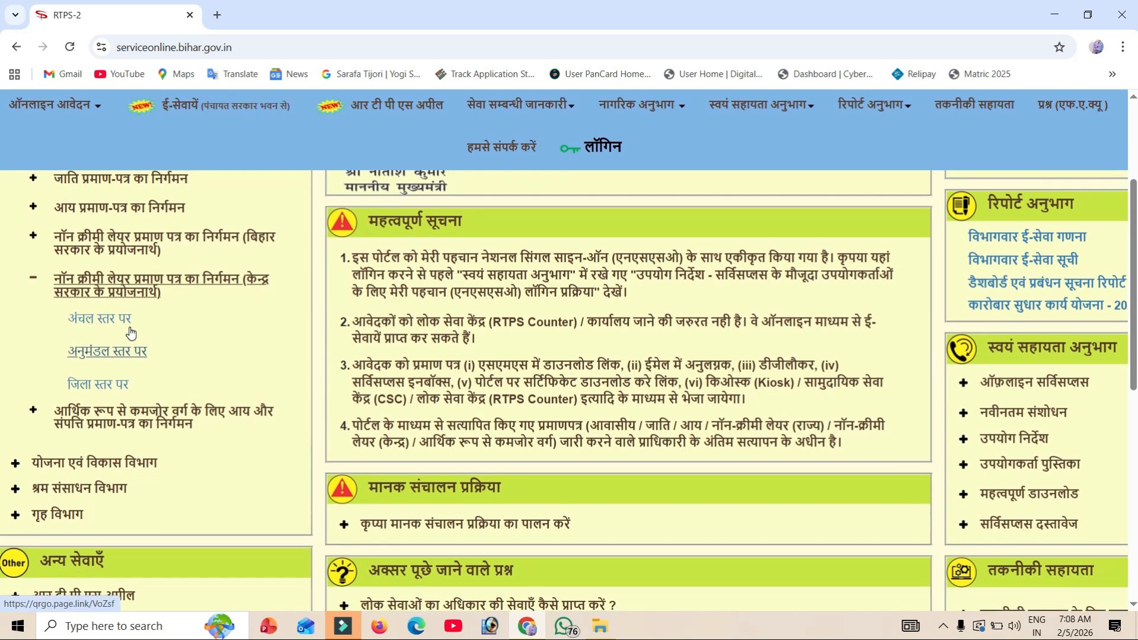
Step: Open the अंचल स्तर पर application form and set the applicant's gender to Male
click(104, 320)
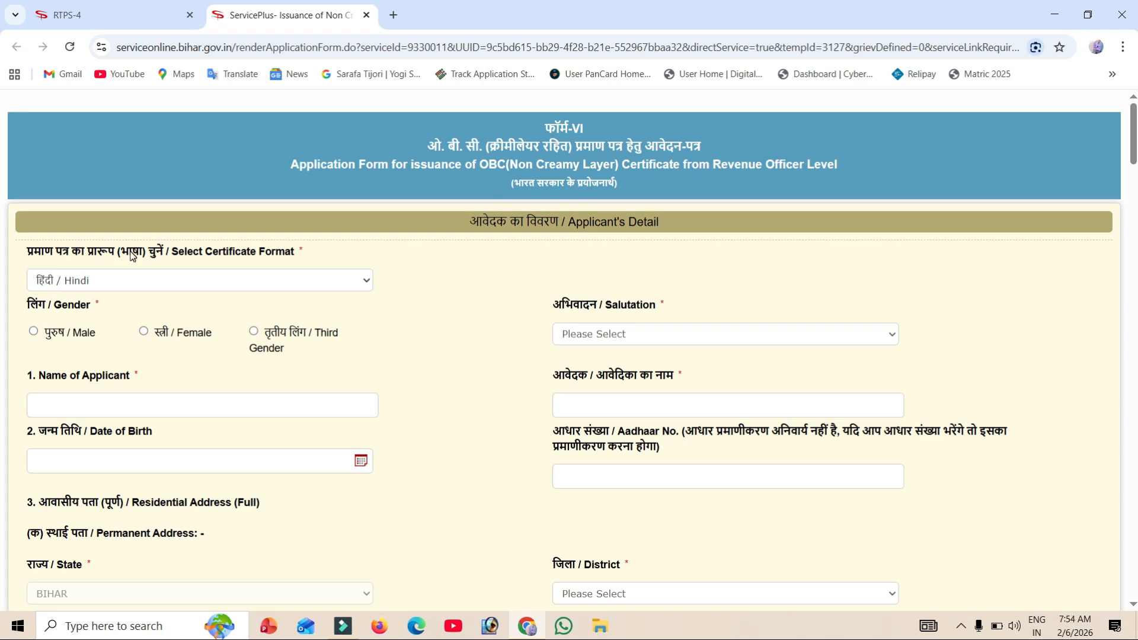
drag(26, 305, 102, 308)
click(64, 334)
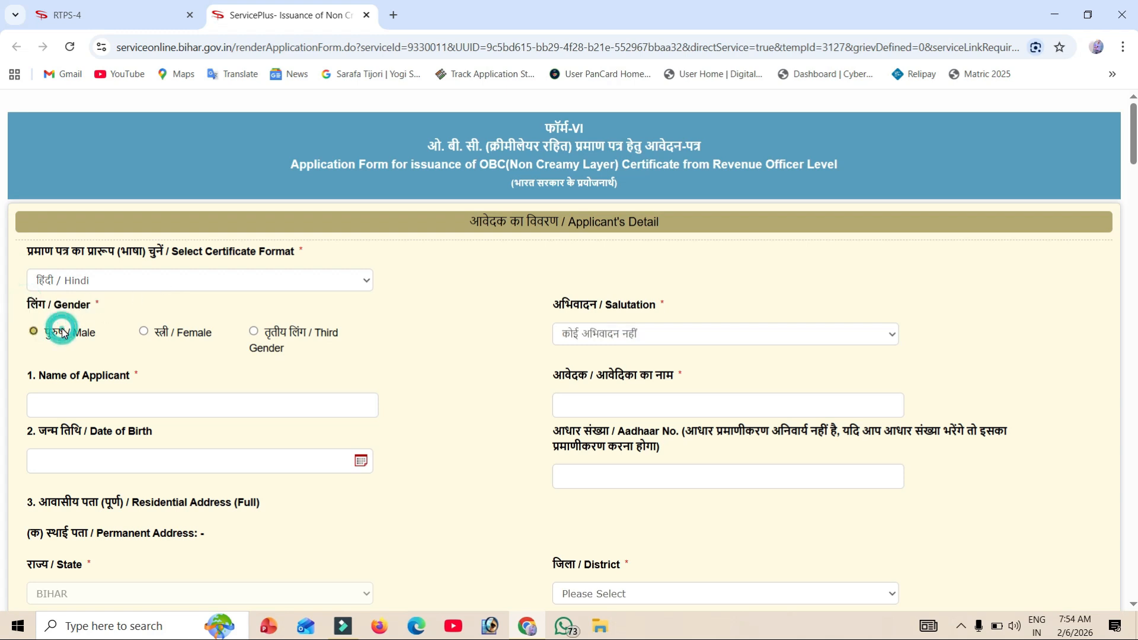
scroll(64, 333, down, 2)
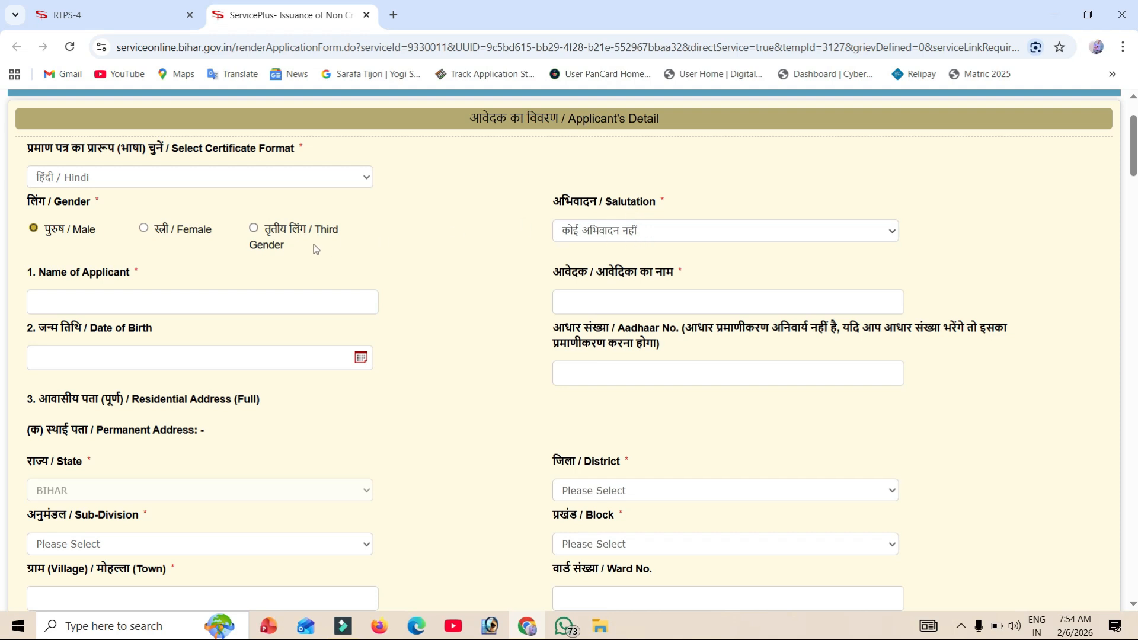
Step: Enter the applicant's full name and pick the date of birth from the calendar
drag(36, 272, 130, 278)
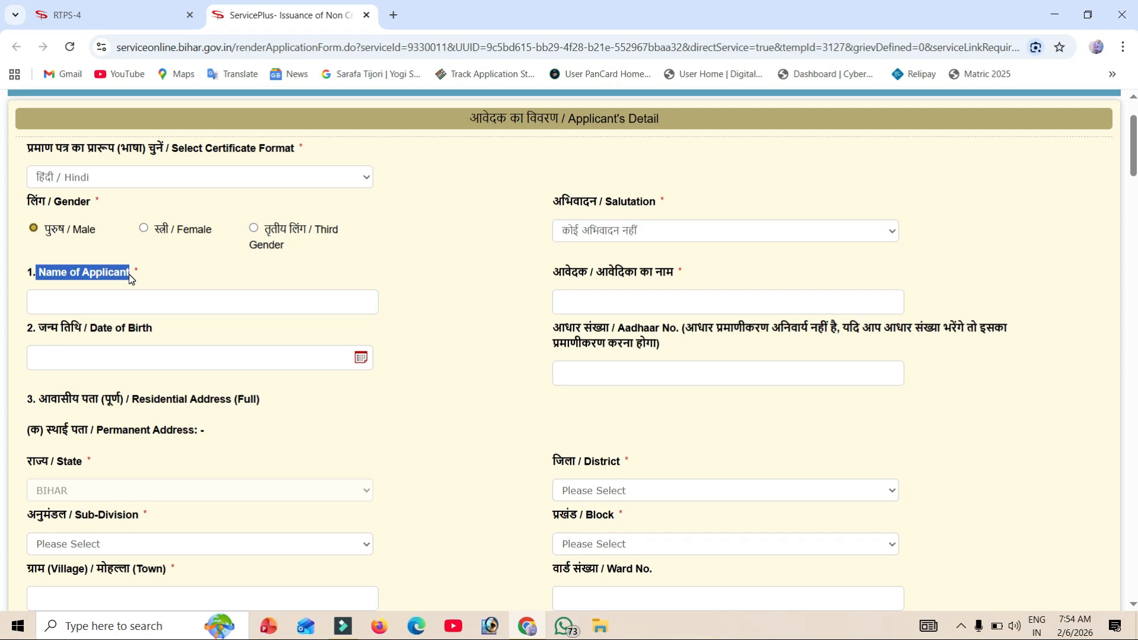
click(130, 296)
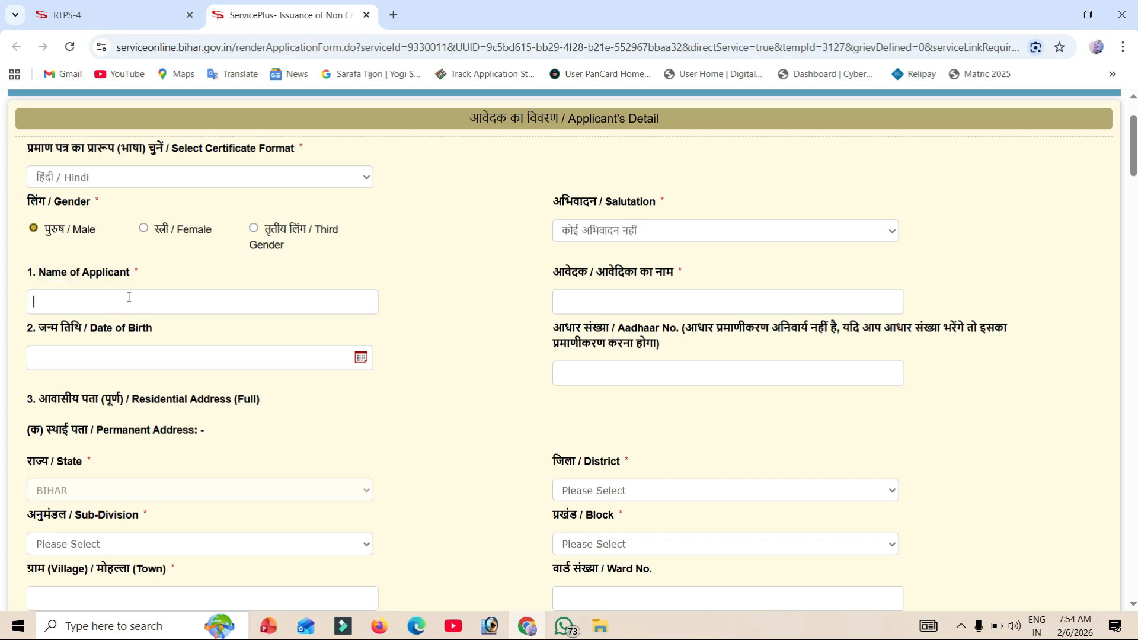
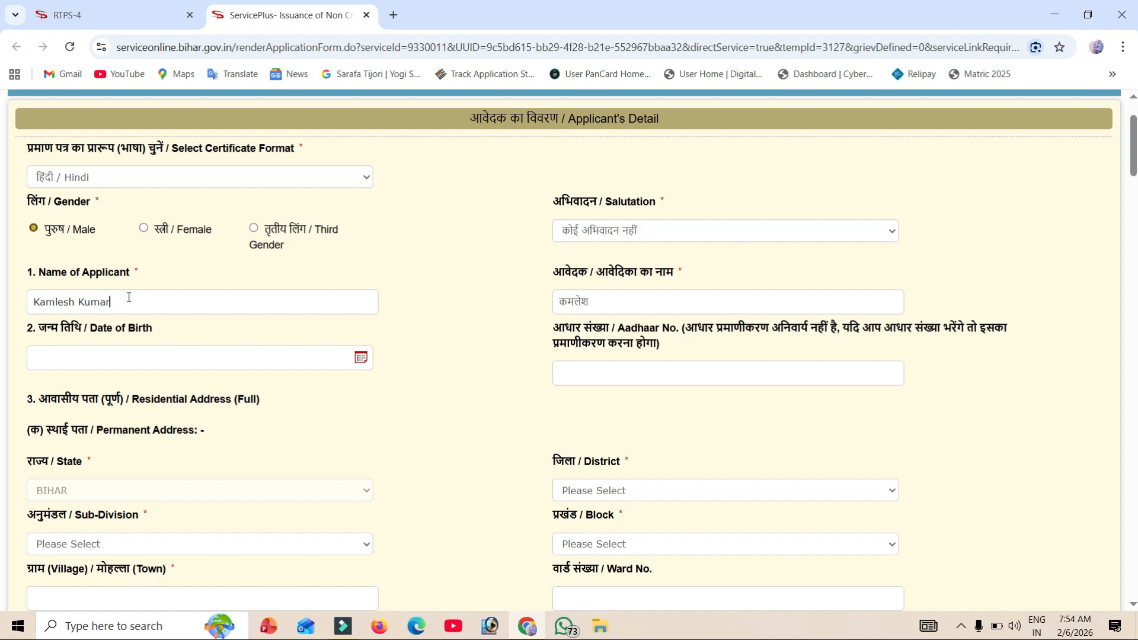
click(360, 357)
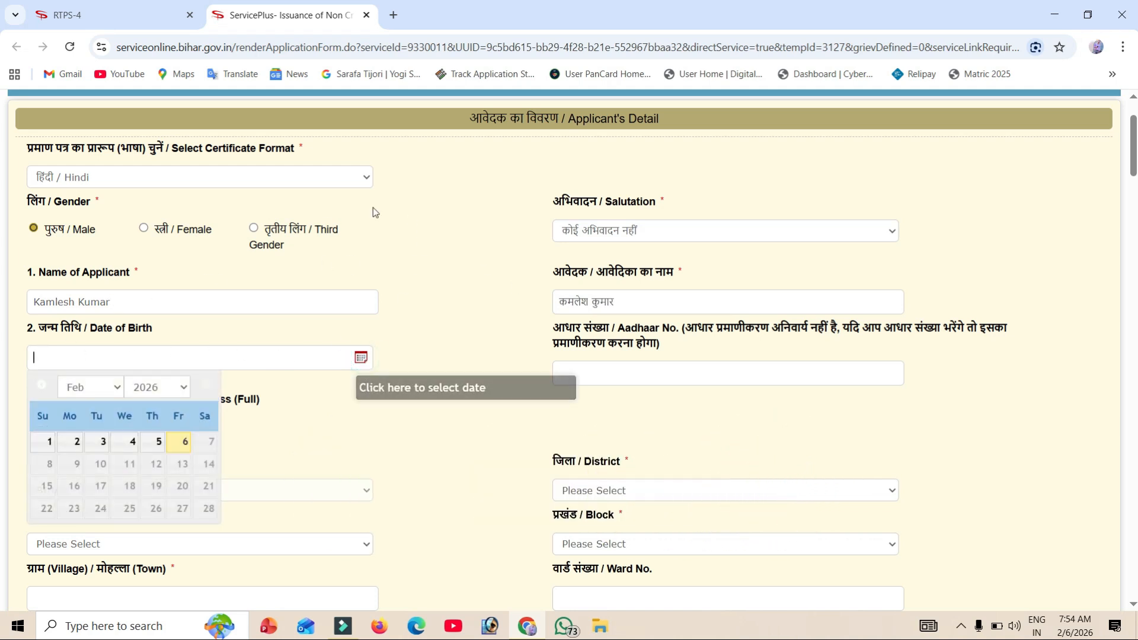
click(179, 386)
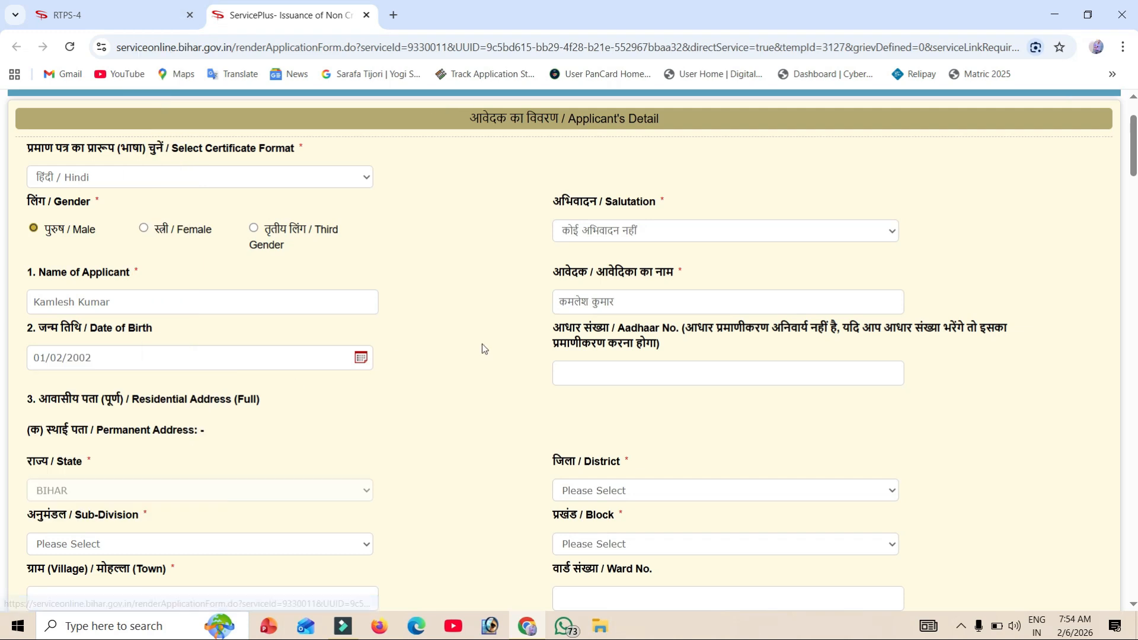
scroll(485, 350, down, 3)
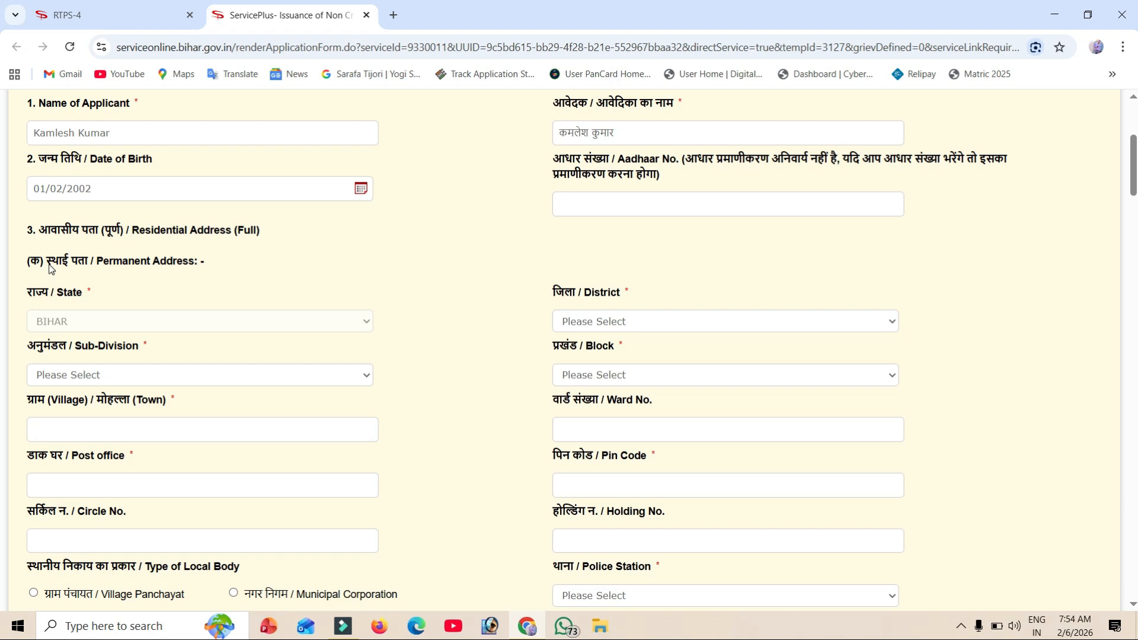
Step: Set the permanent address sub-division to SHEOHAR/शिवहर and block to TARIYANI/तरियानी
drag(47, 268, 92, 268)
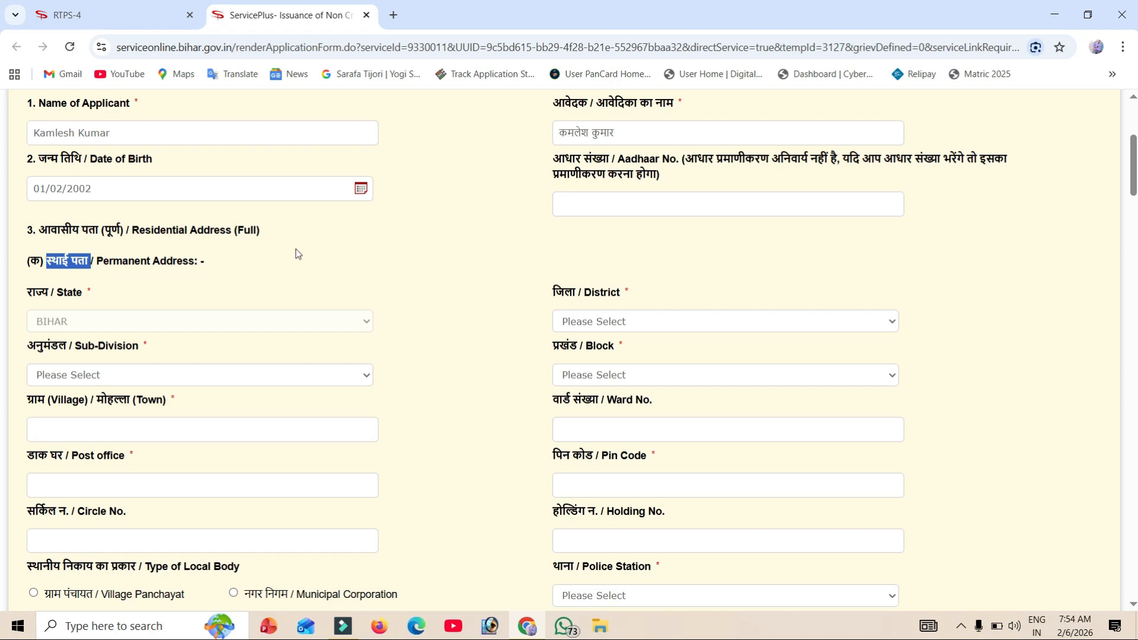
click(278, 266)
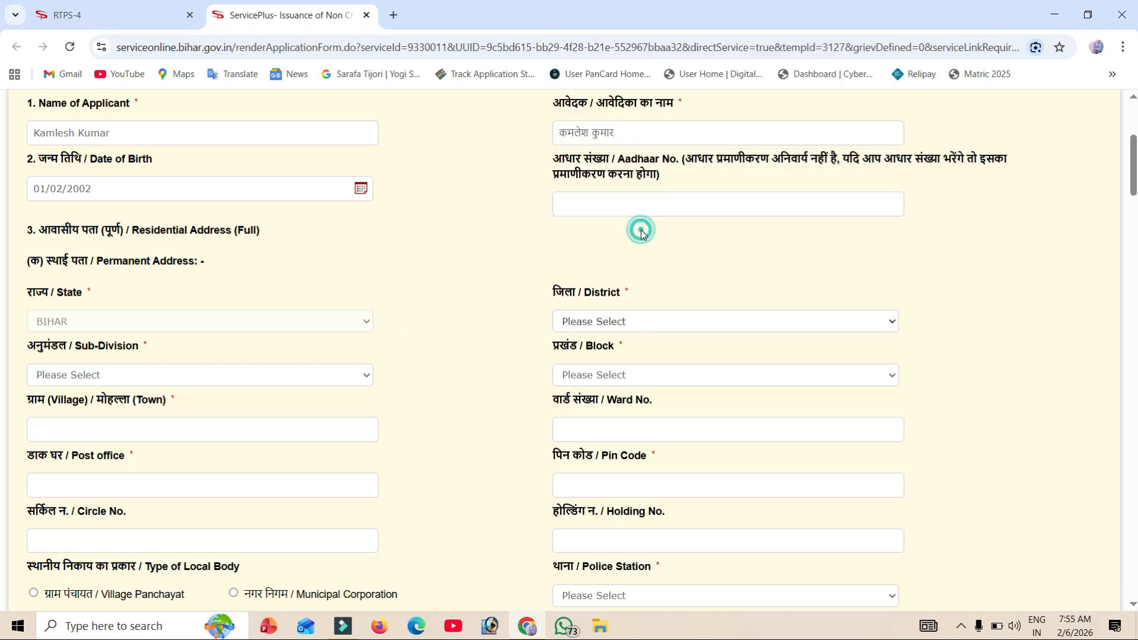
click(141, 380)
click(112, 413)
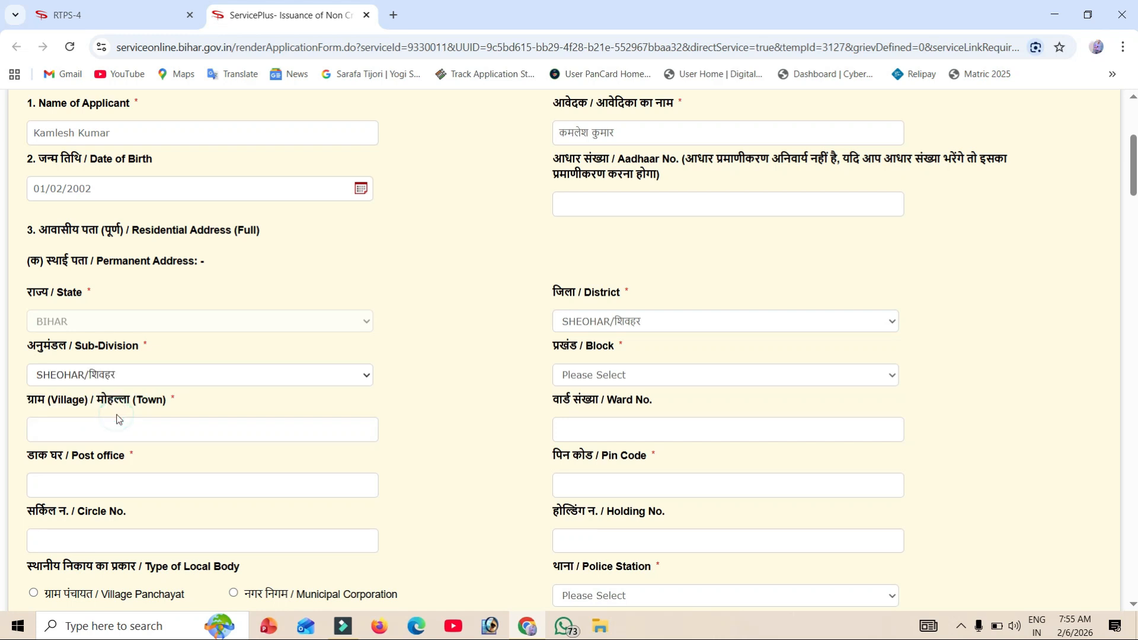
click(623, 374)
click(601, 486)
scroll(181, 279, down, 3)
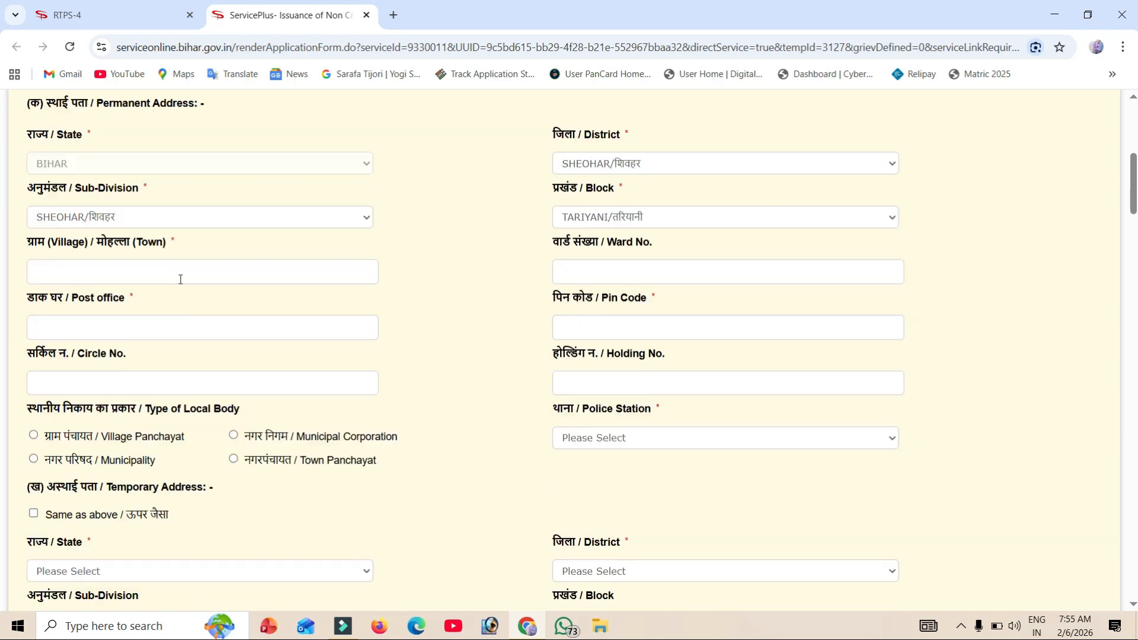
Step: Fill in the permanent address's village name, ward number and pin code
click(177, 275)
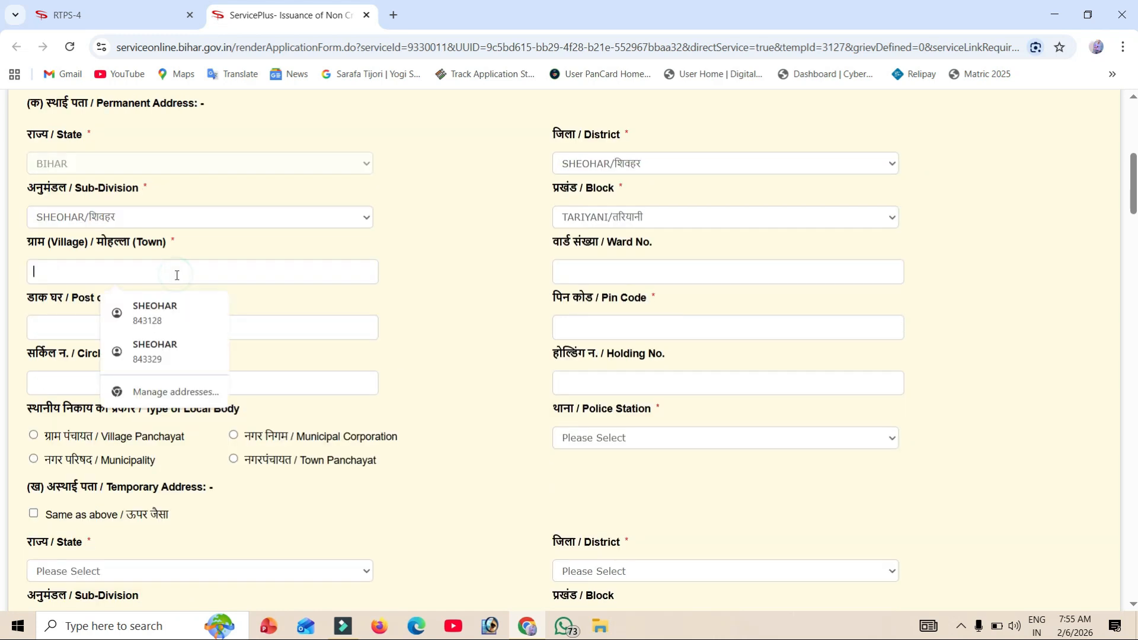
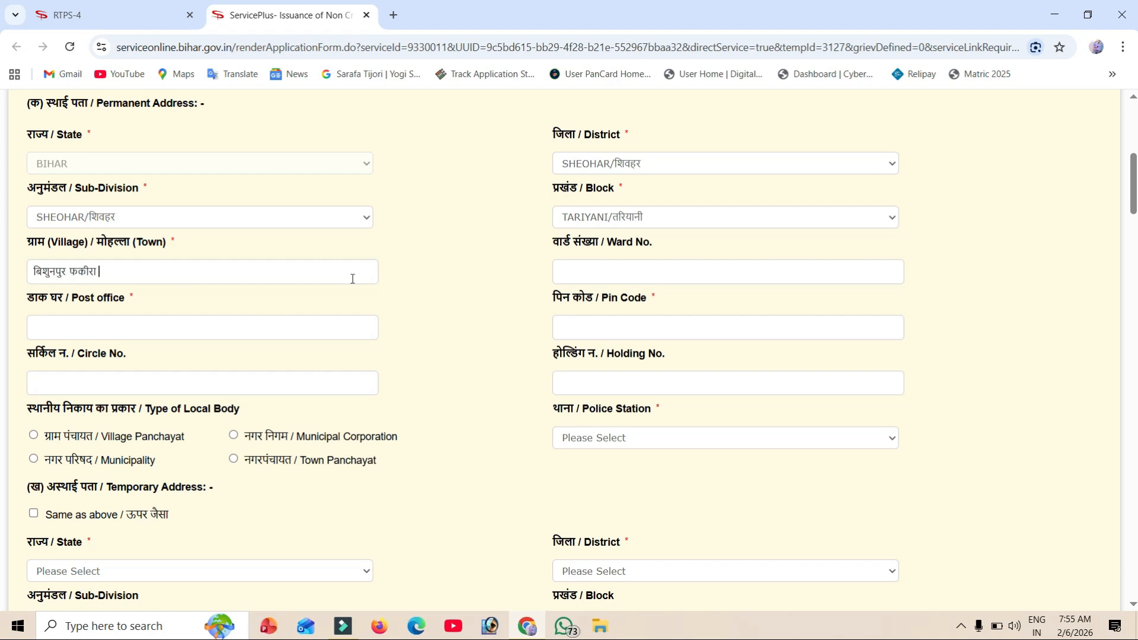
click(598, 281)
text(13)
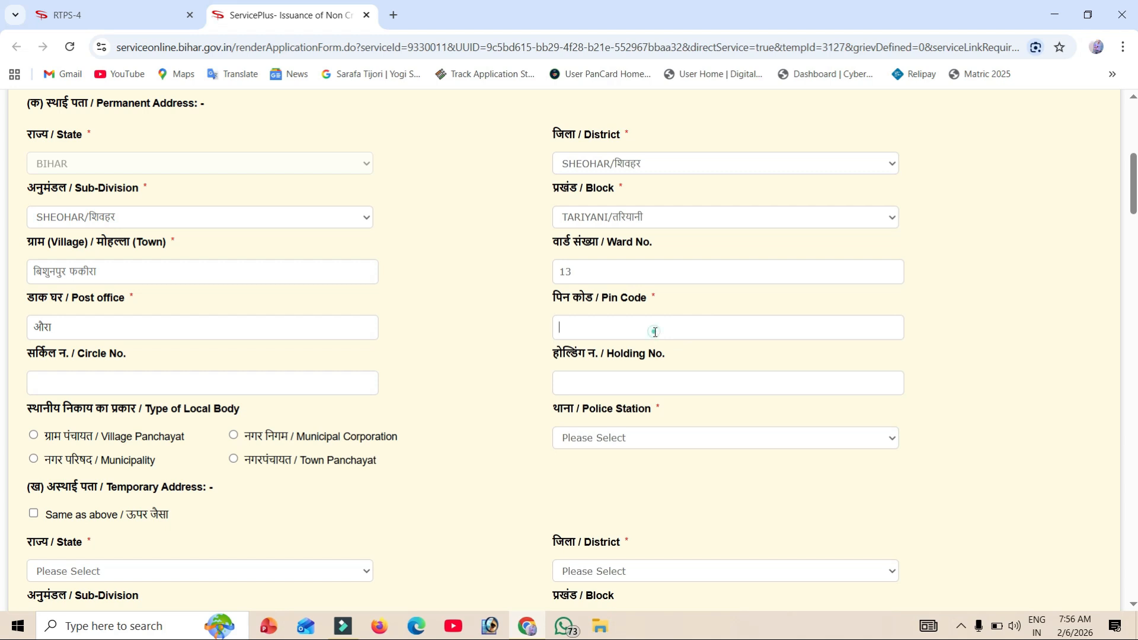
text(843128)
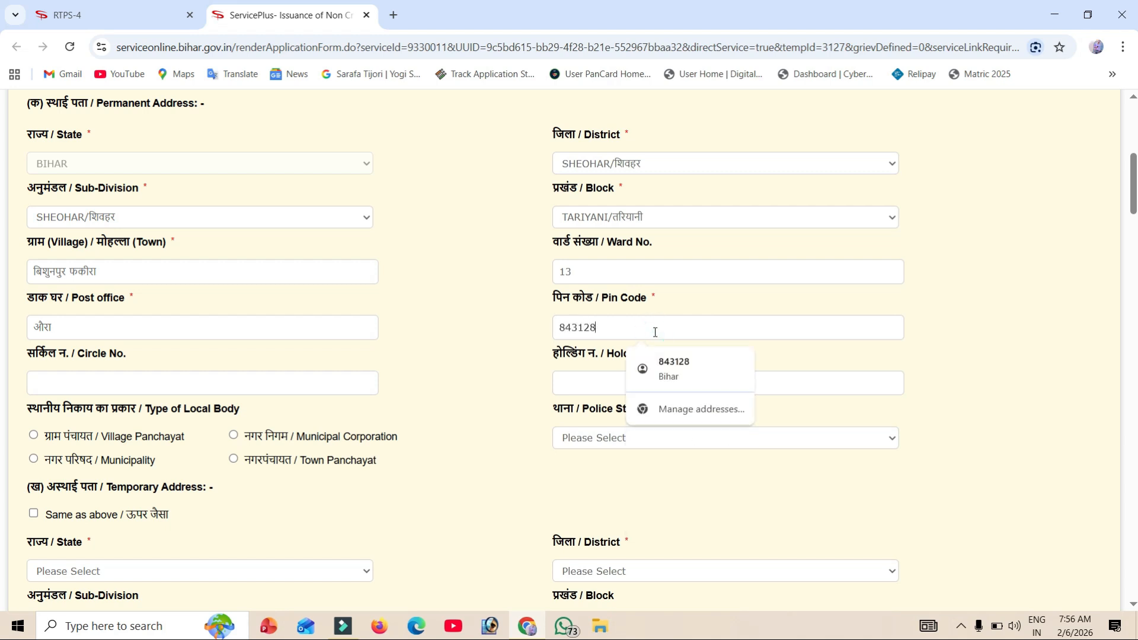
scroll(86, 160, down, 4)
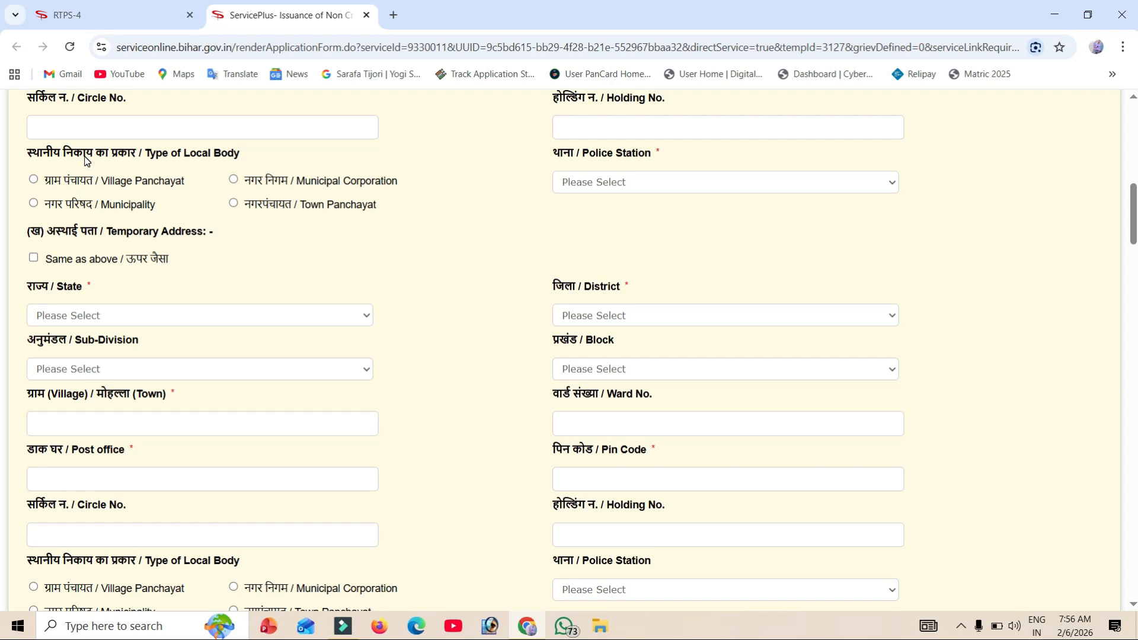
Step: Set the local body type to Village Panchayat
click(74, 186)
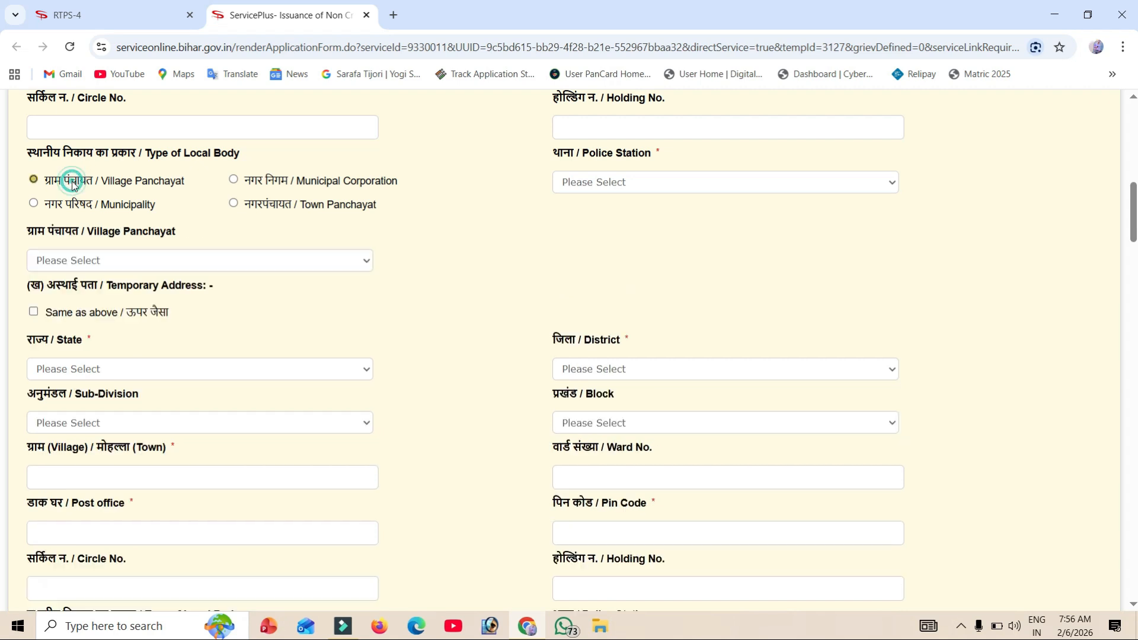
click(262, 181)
click(116, 207)
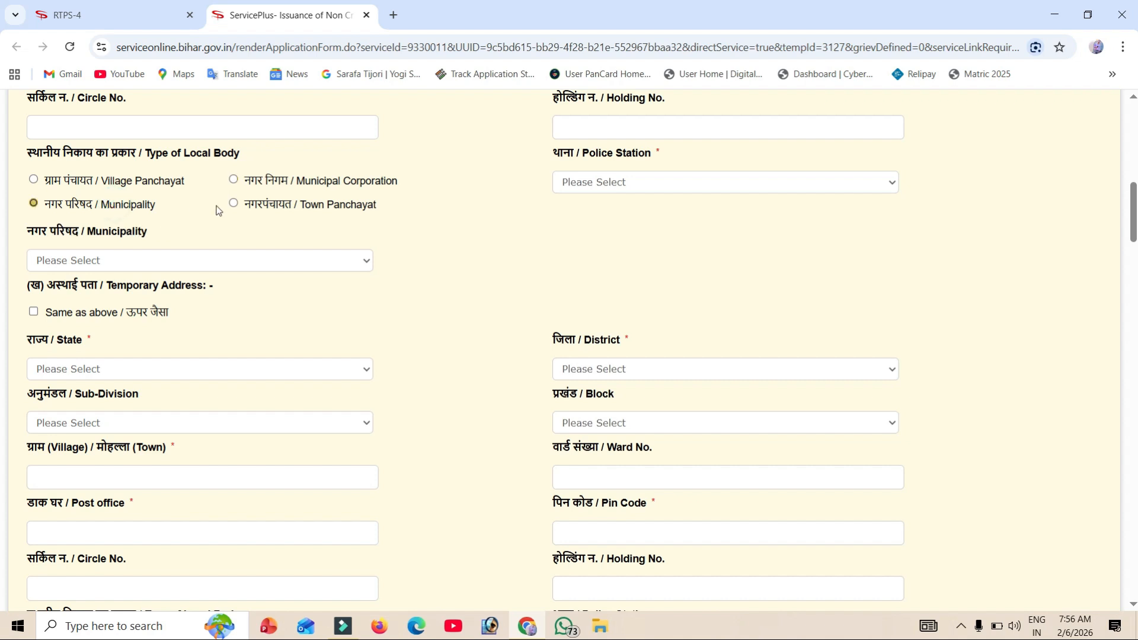
click(111, 179)
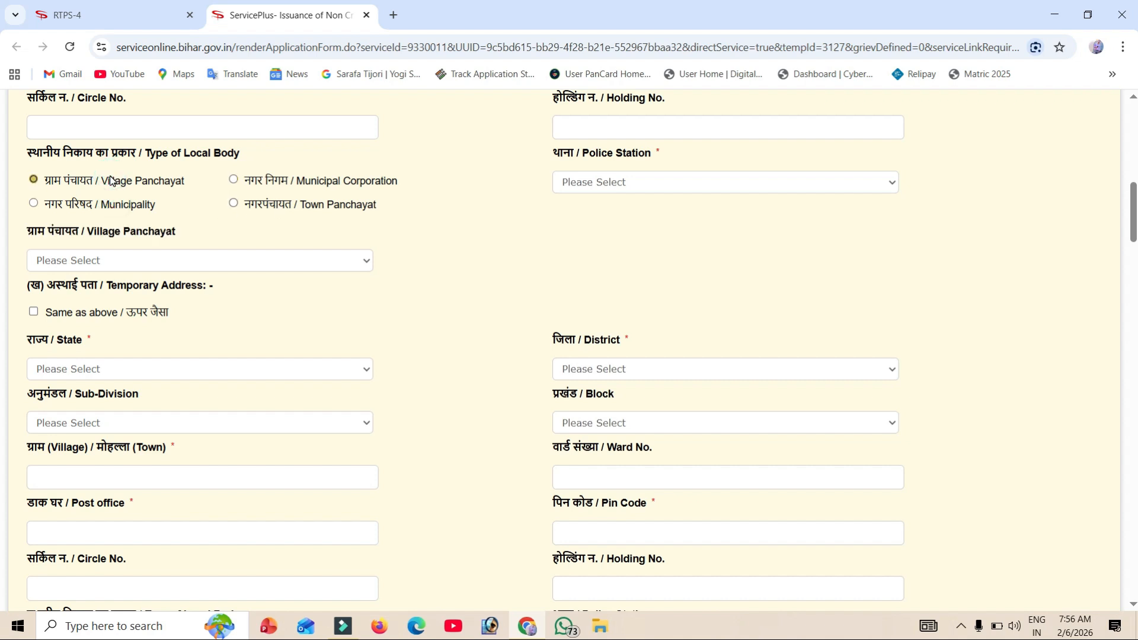
click(635, 180)
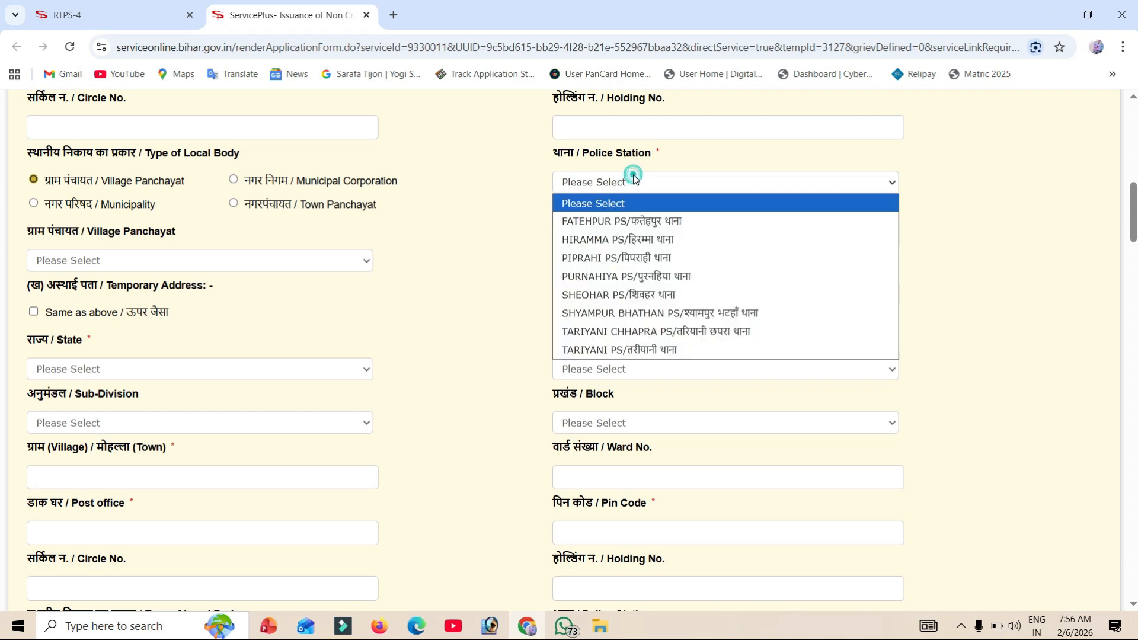
Step: Choose TARIYANI PS as police station, with CHHATAUNI panchayat and temporary address same as above
click(609, 350)
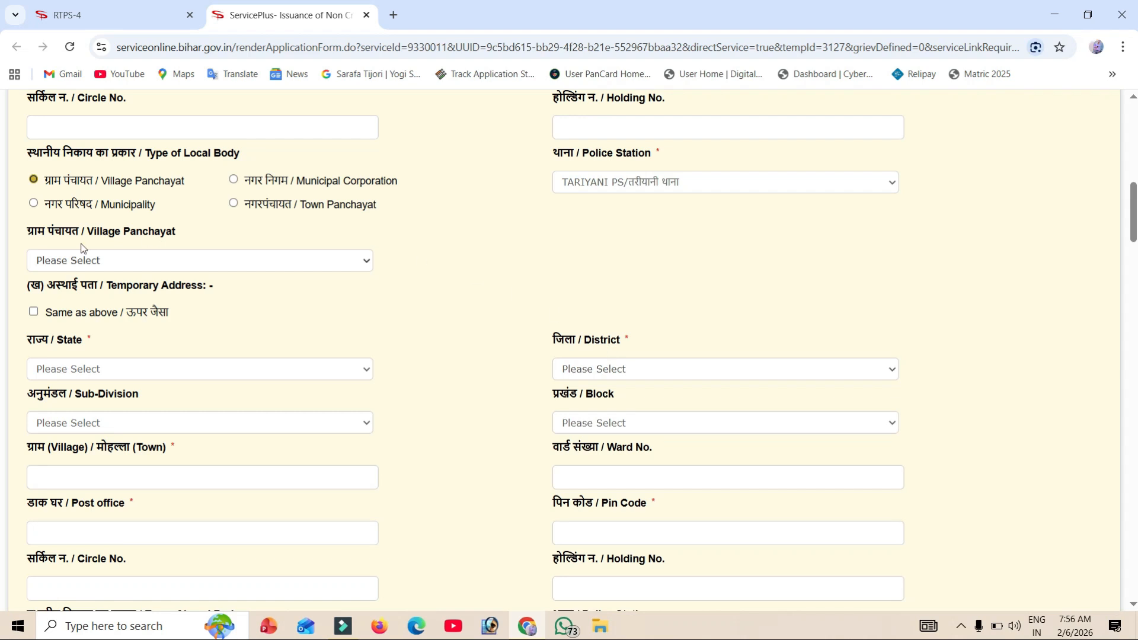
drag(26, 235, 86, 237)
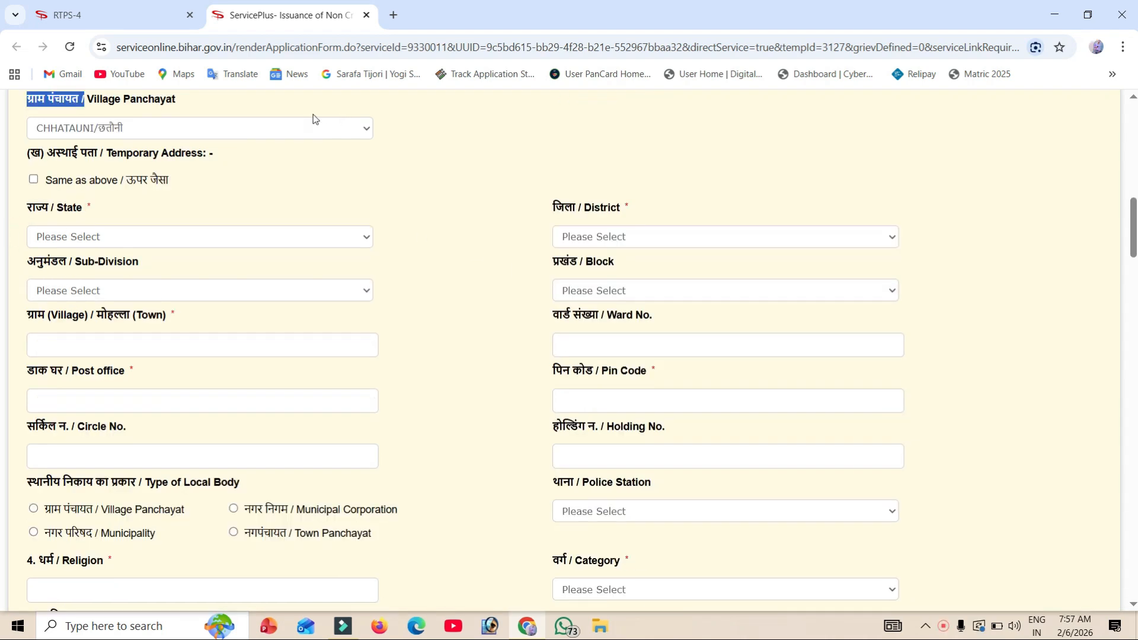
drag(45, 154, 100, 161)
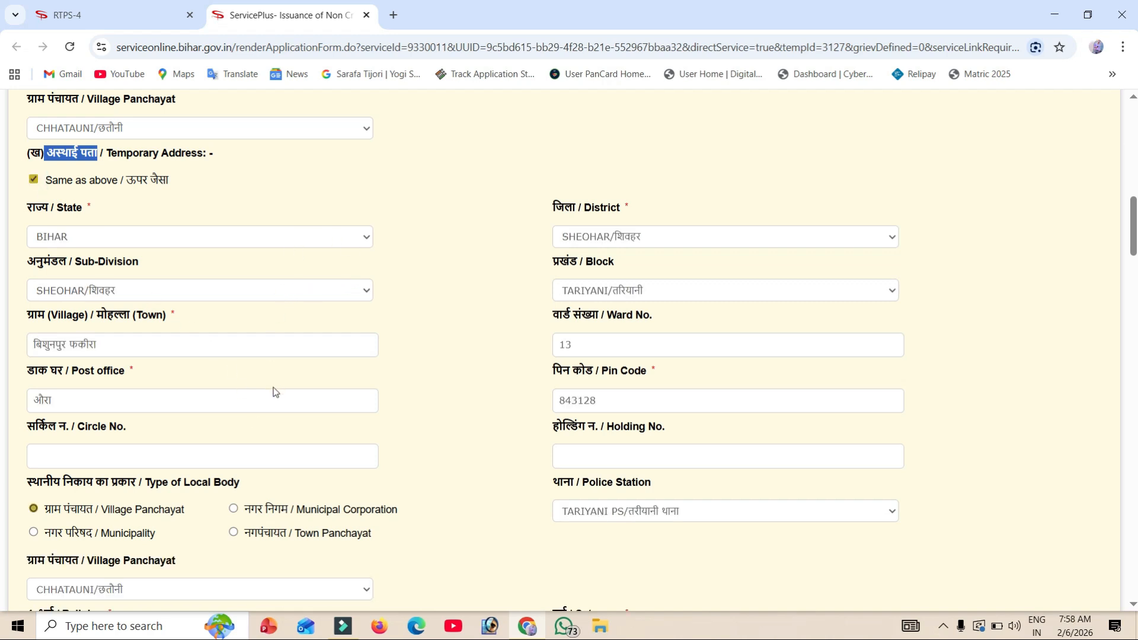
scroll(274, 391, down, 1)
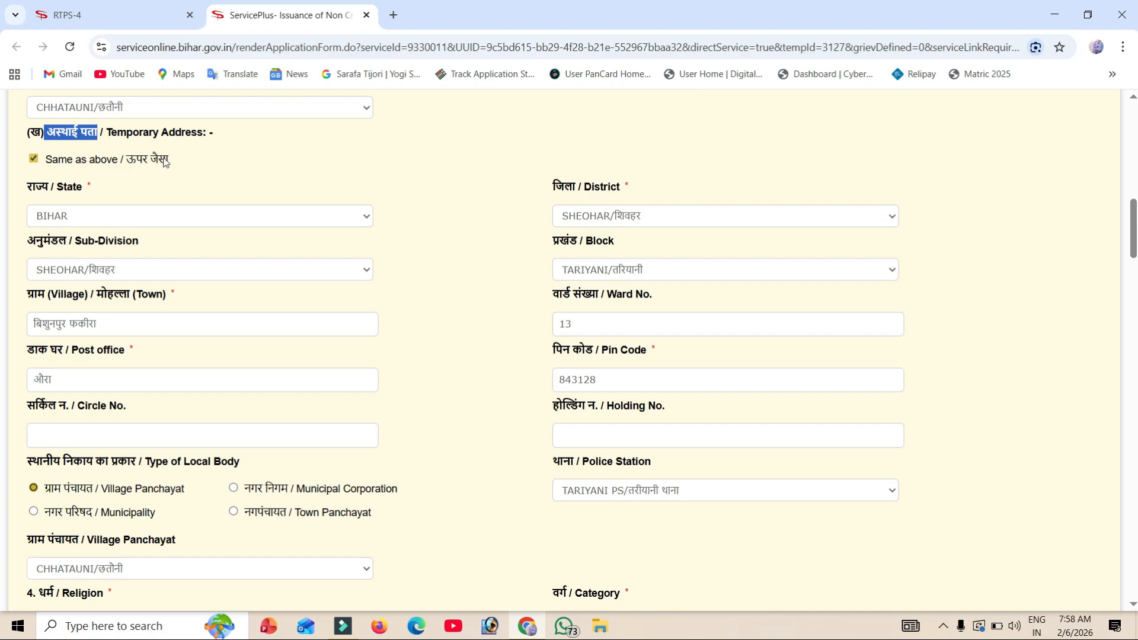
Step: Enter Hindu as the religion and choose अन्य पिछड़ा वर्ग as the category
scroll(256, 178, down, 8)
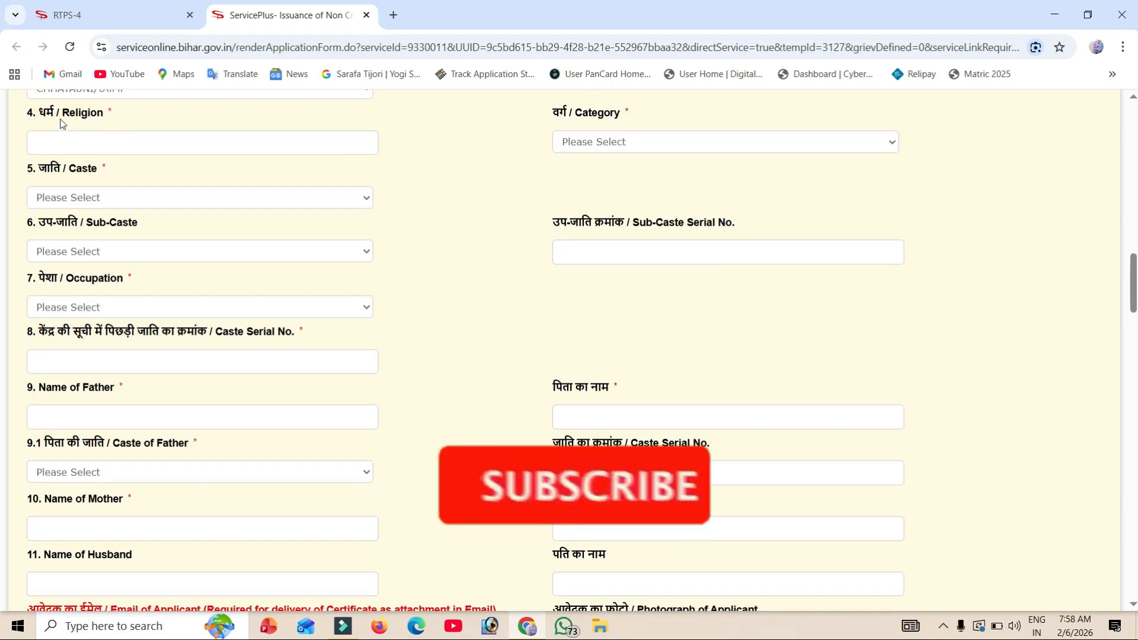
click(82, 143)
text(hi)
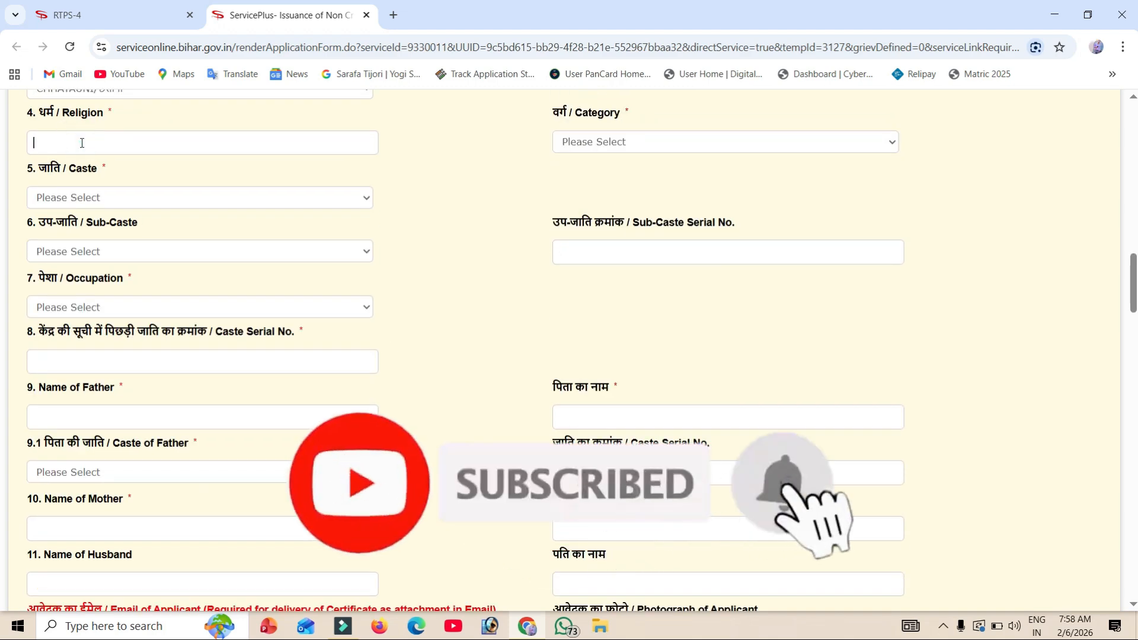
text(ndu)
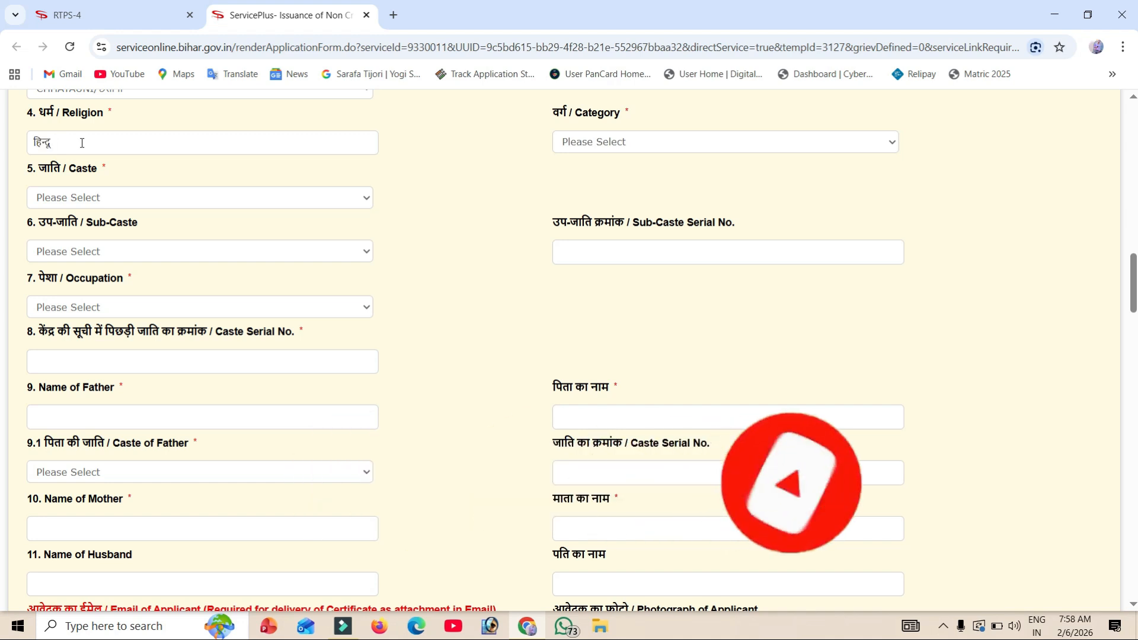
click(633, 142)
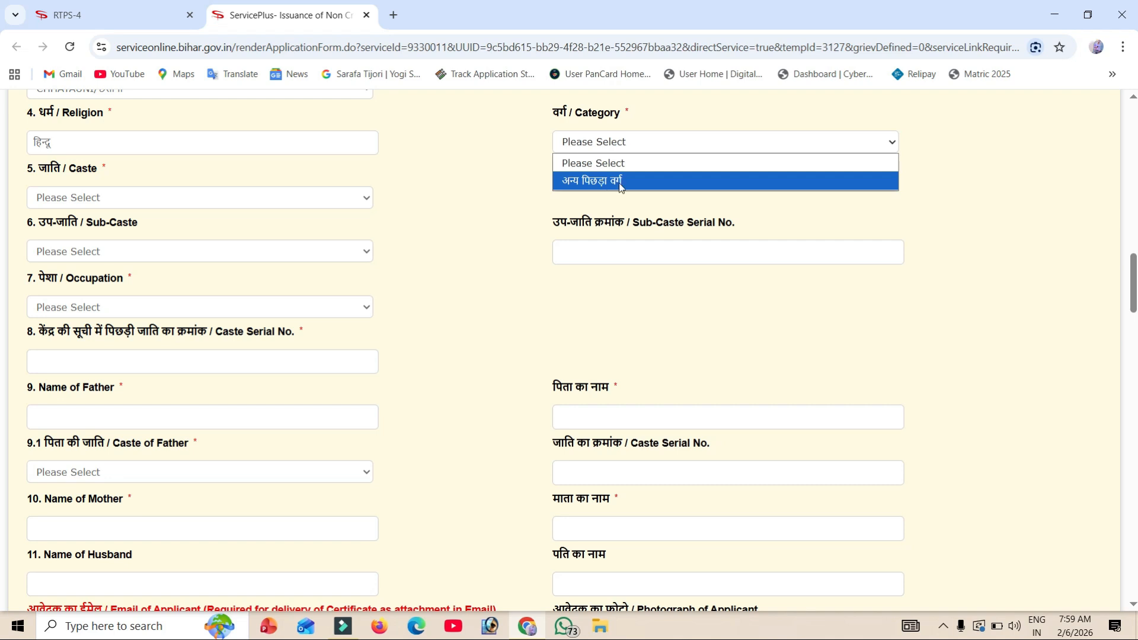
click(620, 187)
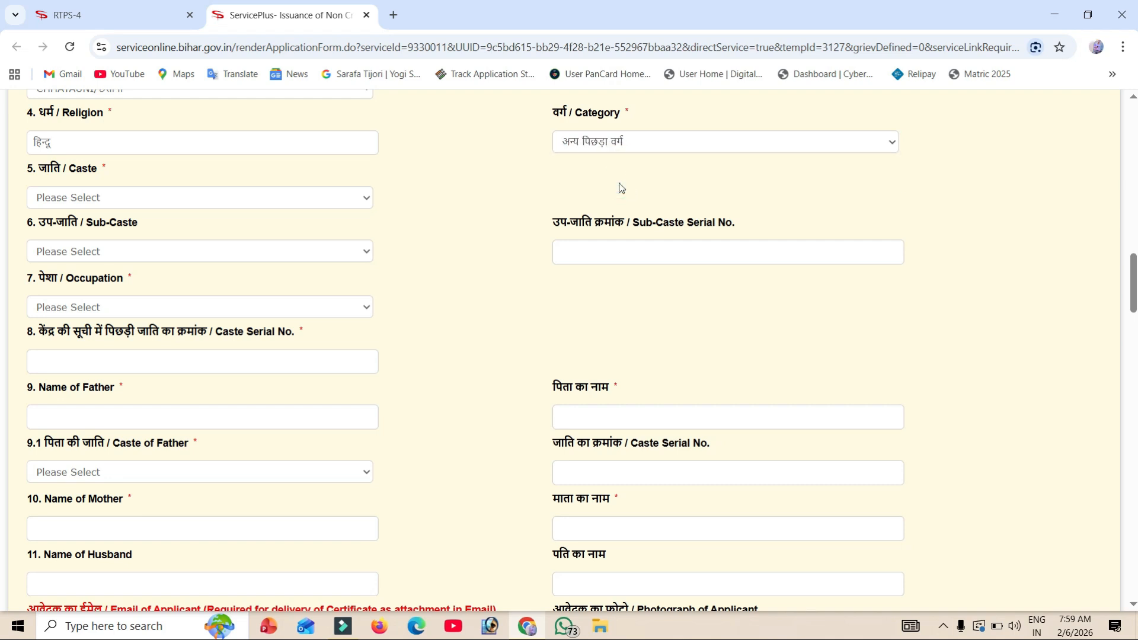
Step: Select Teli as the caste (serial no. 53) and छात्र / Student as the occupation
click(110, 199)
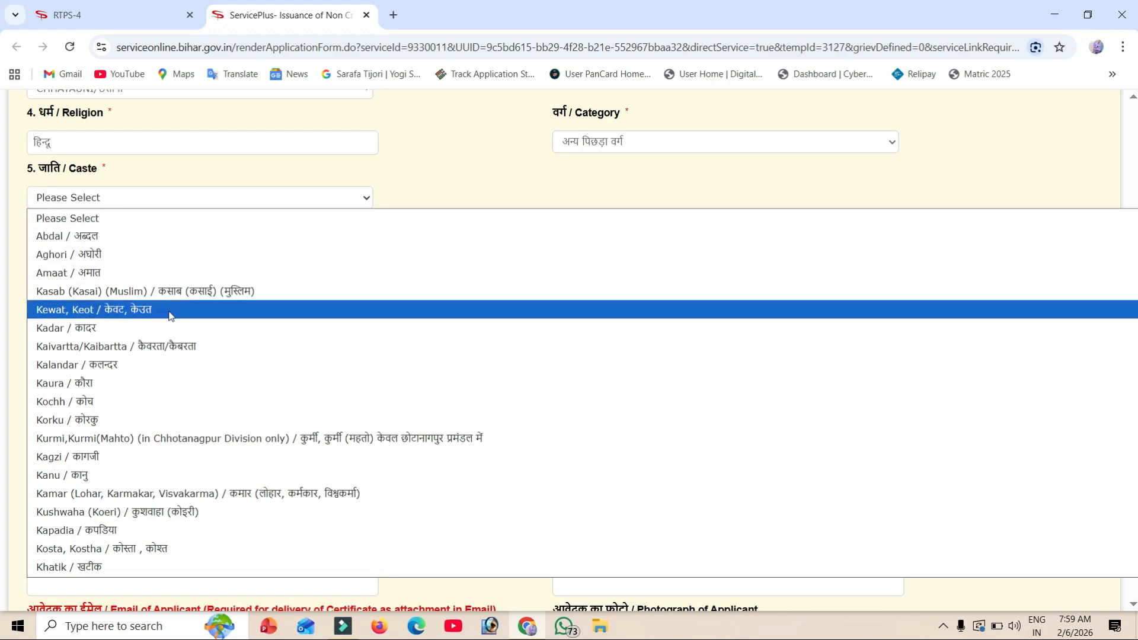
scroll(172, 312, down, 15)
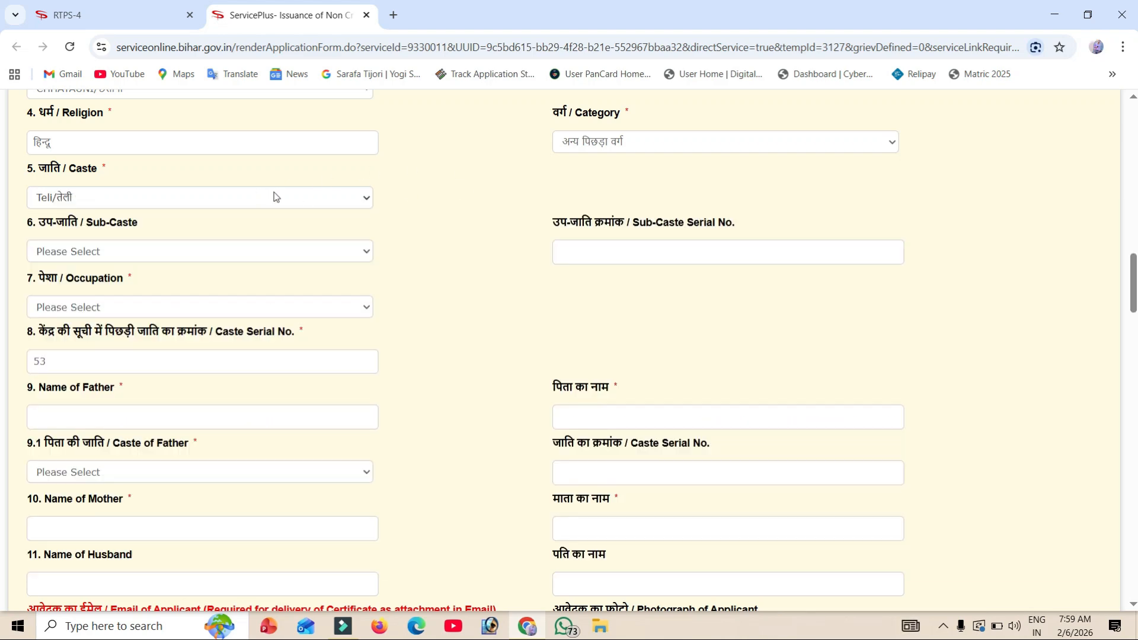
click(38, 220)
drag(37, 223, 183, 233)
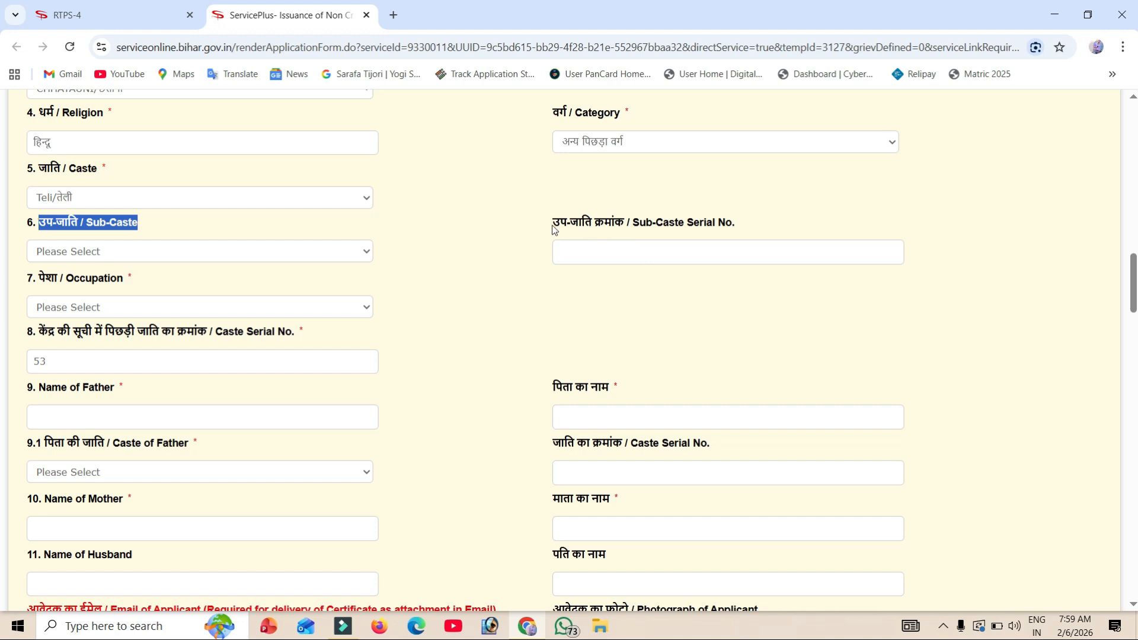
drag(552, 229, 745, 237)
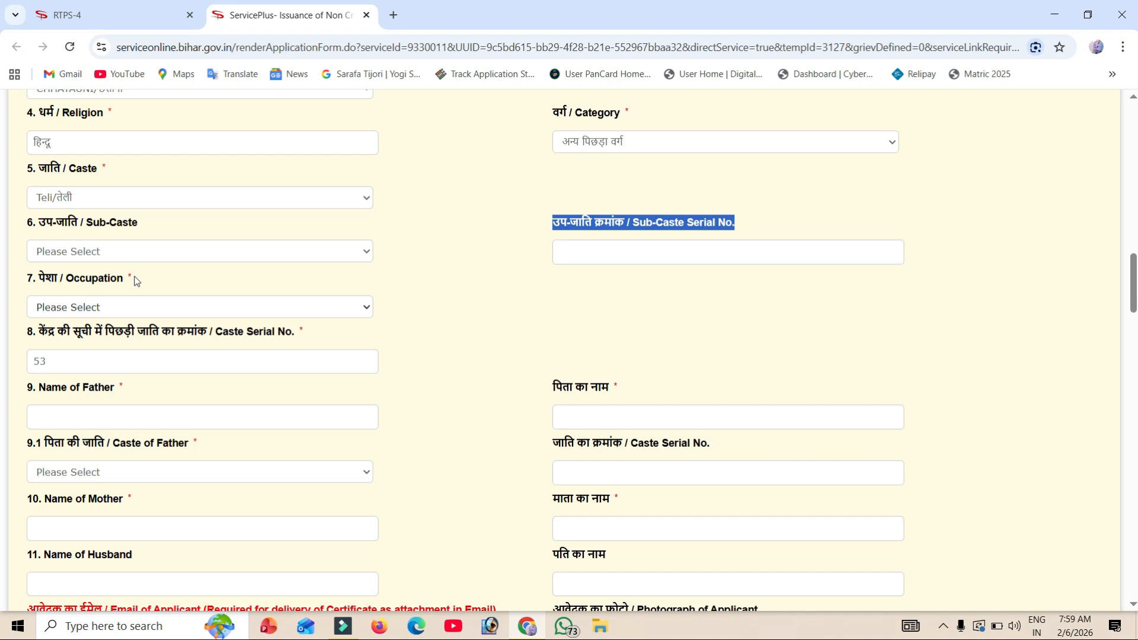
drag(130, 280, 134, 281)
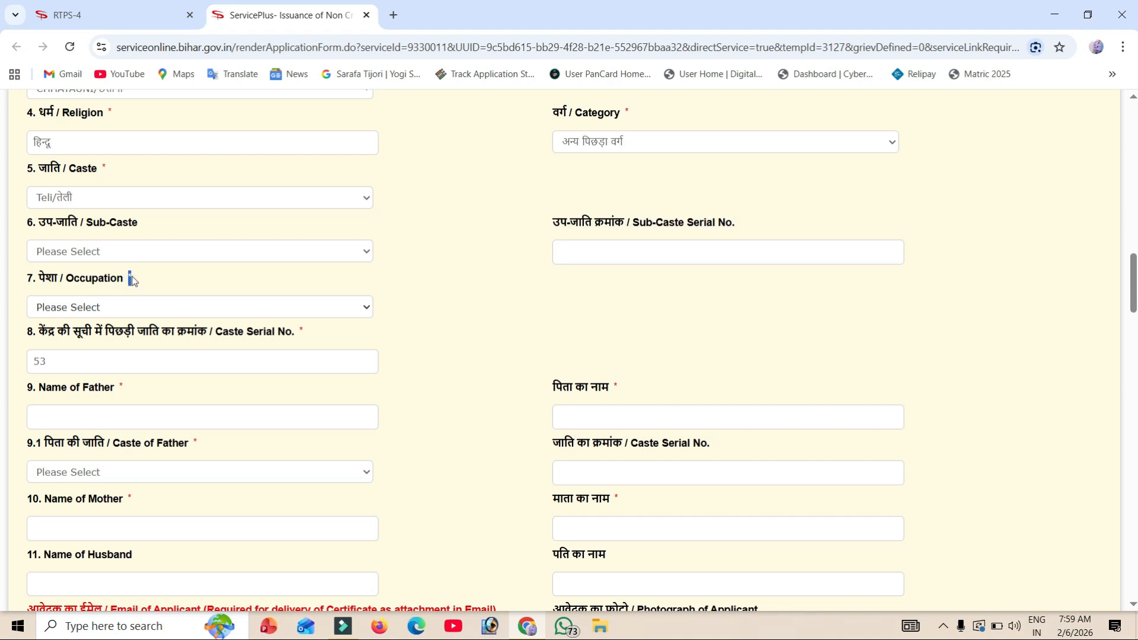
click(134, 281)
click(147, 309)
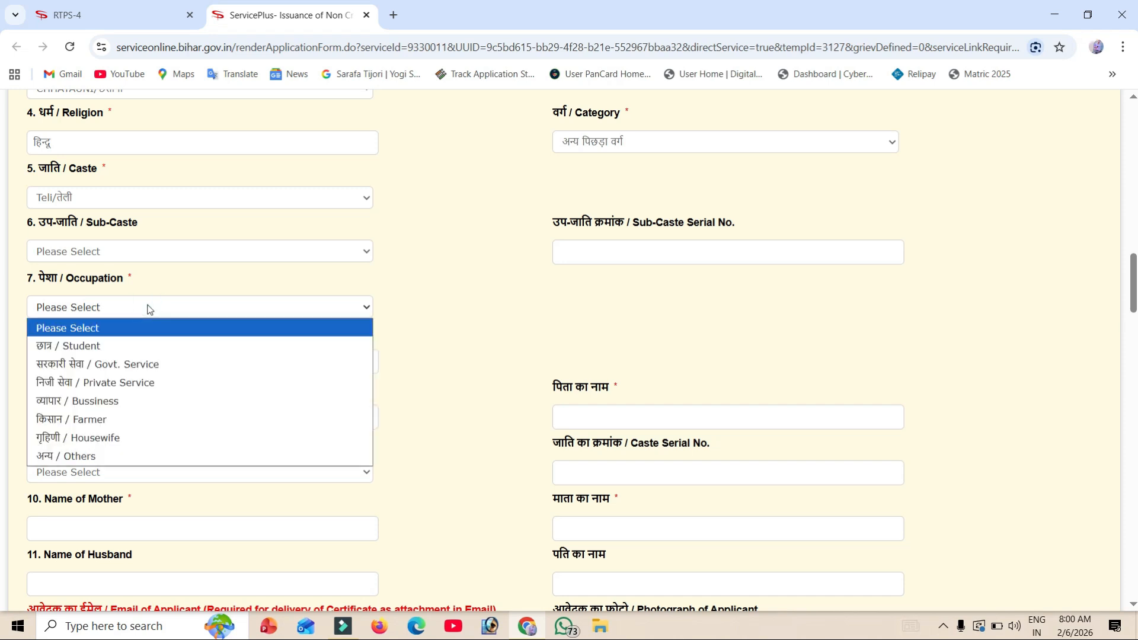
click(120, 348)
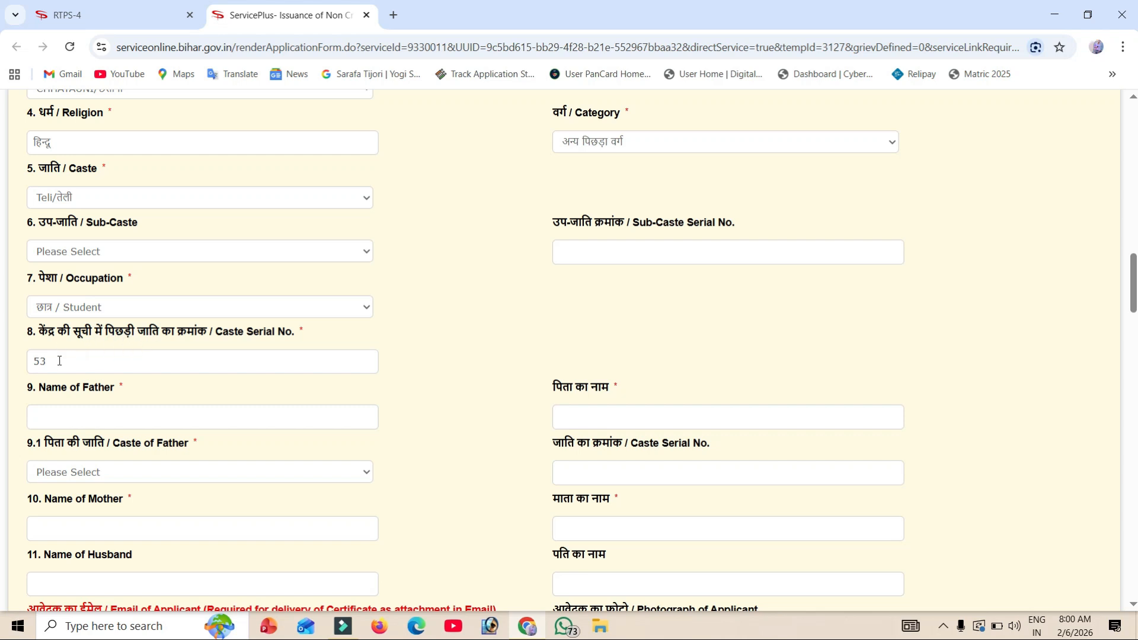
Step: Select Teli/तेली in Caste of Father so the caste serial no. fills as 53
scroll(55, 360, down, 5)
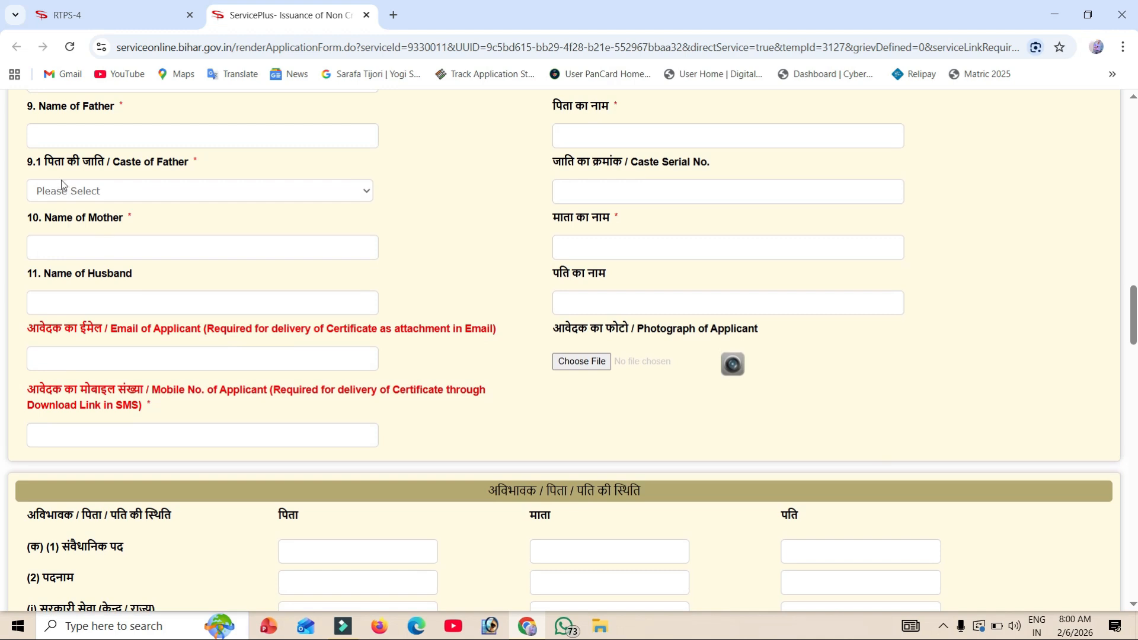
drag(40, 112, 126, 113)
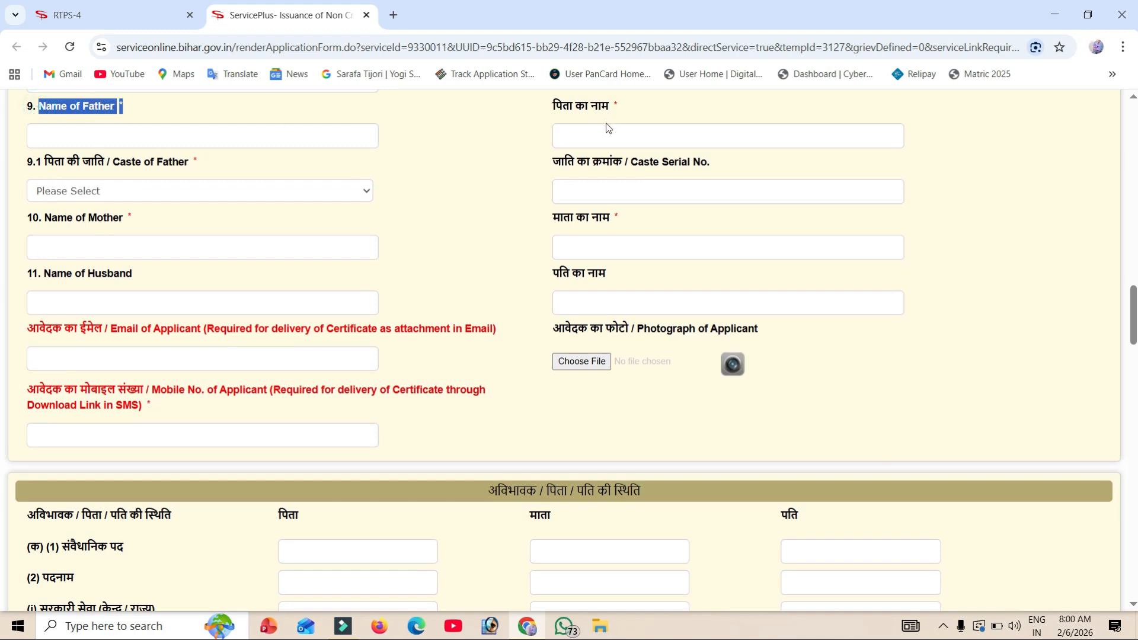
click(110, 194)
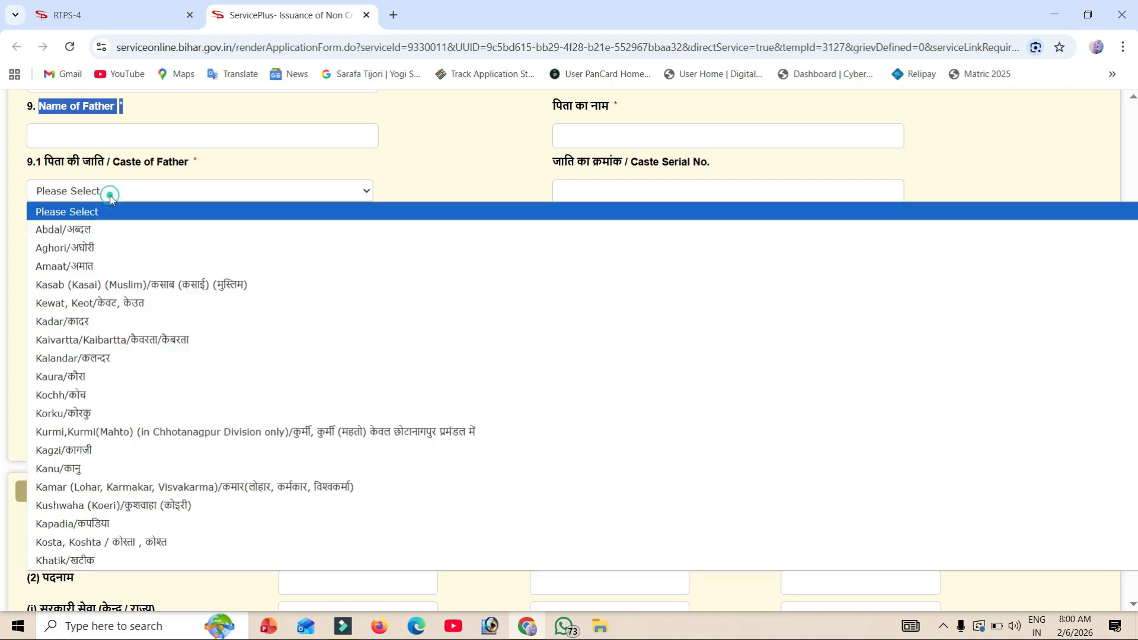
scroll(139, 318, down, 6)
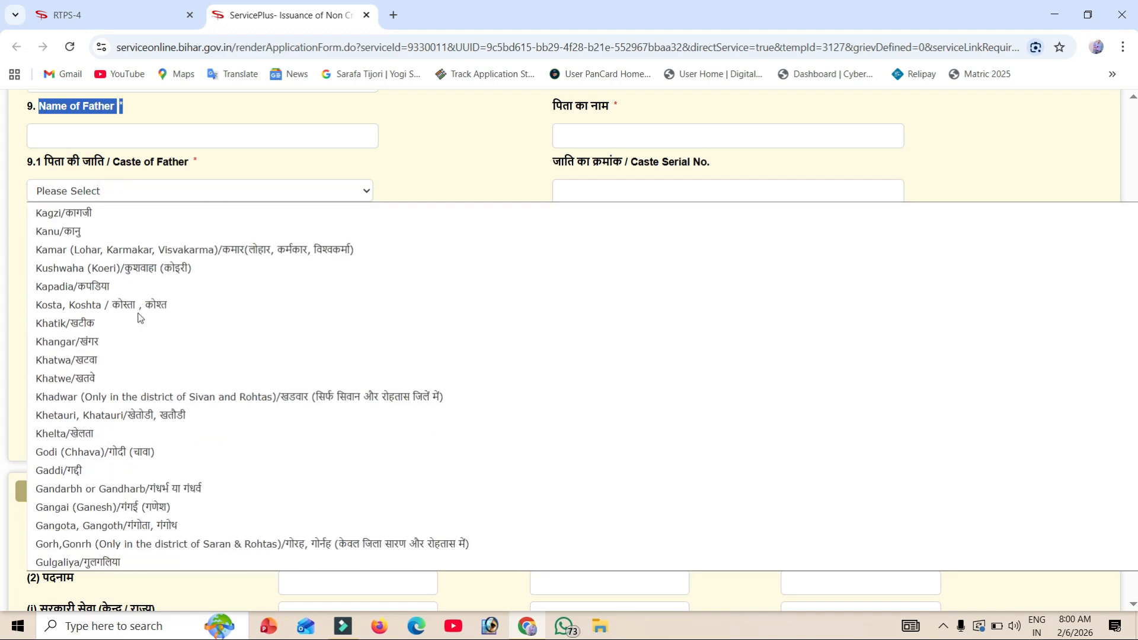
scroll(138, 318, down, 2)
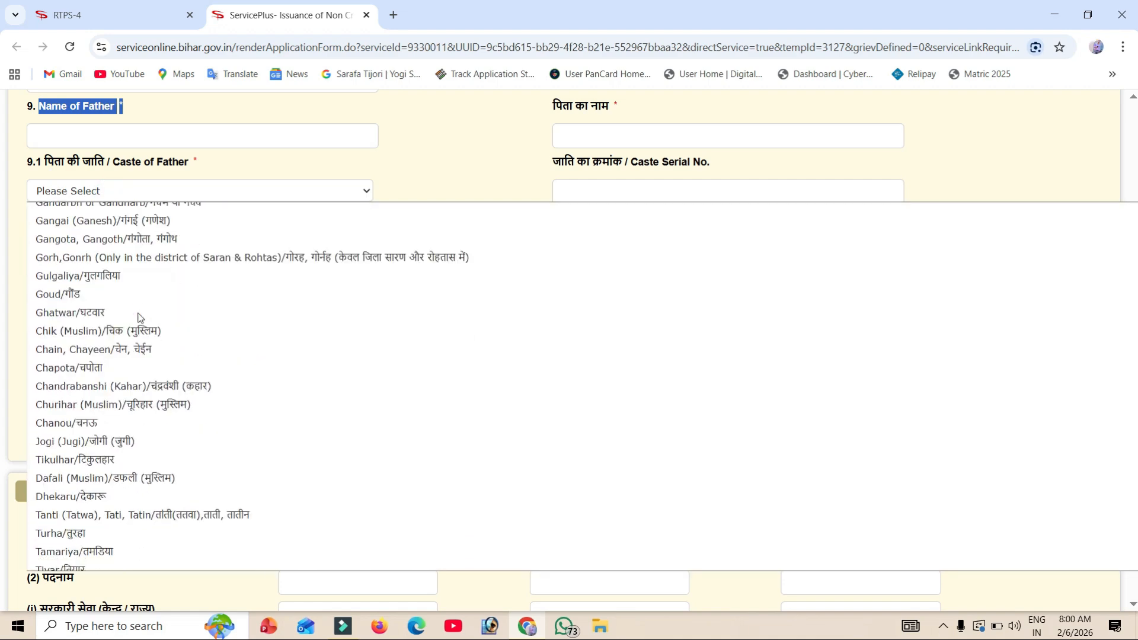
scroll(138, 317, down, 2)
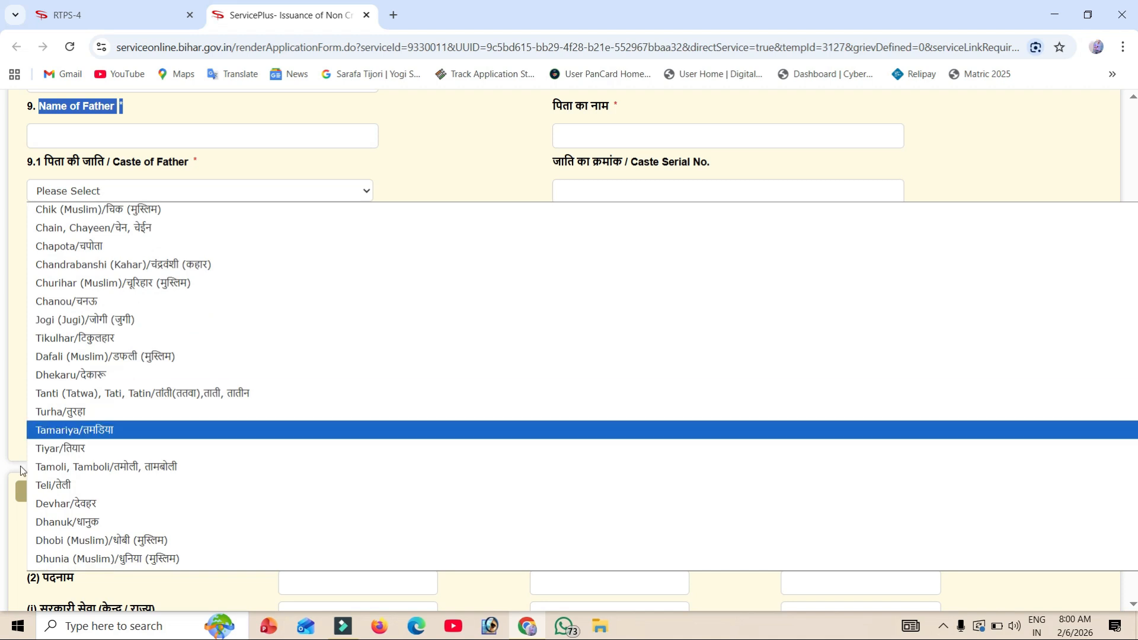
click(42, 487)
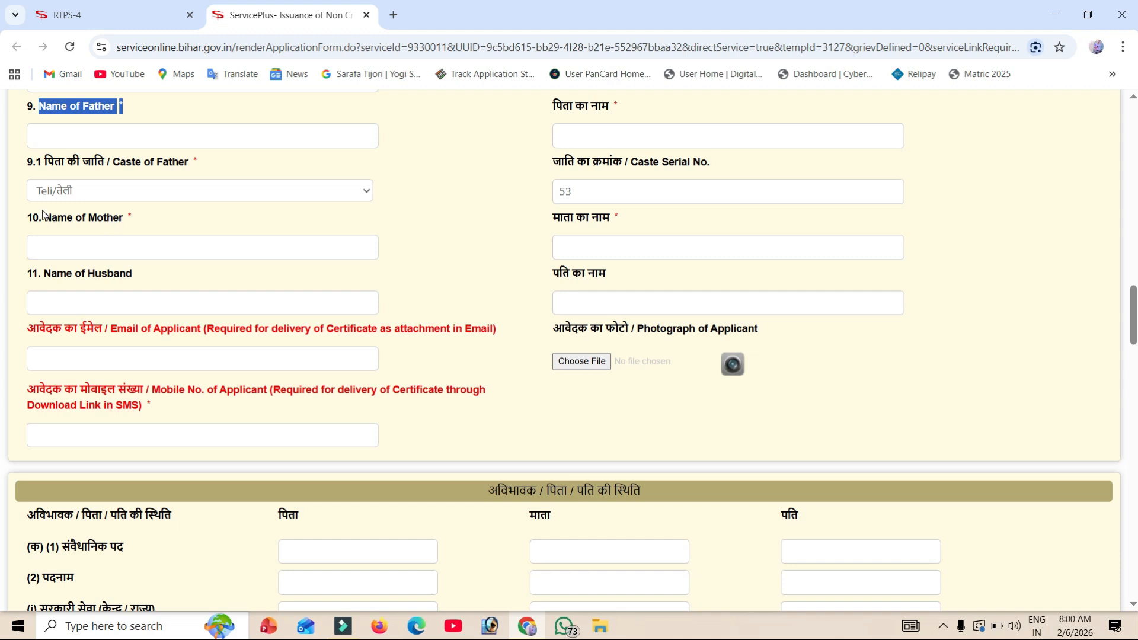
drag(44, 217, 126, 221)
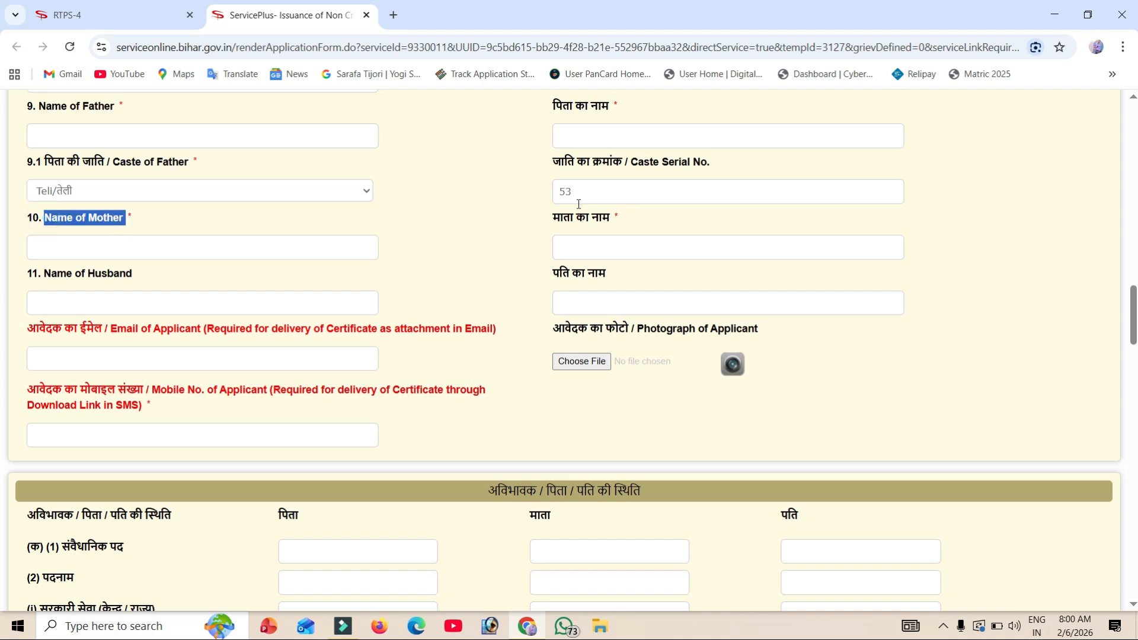
triple_click(546, 218)
click(43, 272)
drag(78, 283, 166, 289)
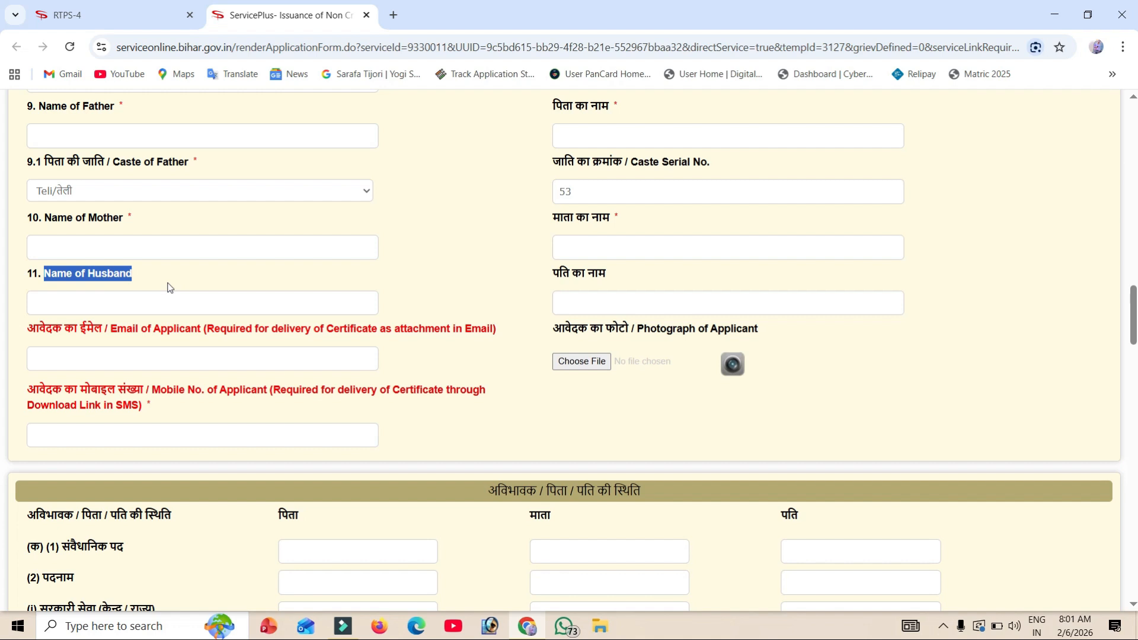
click(168, 283)
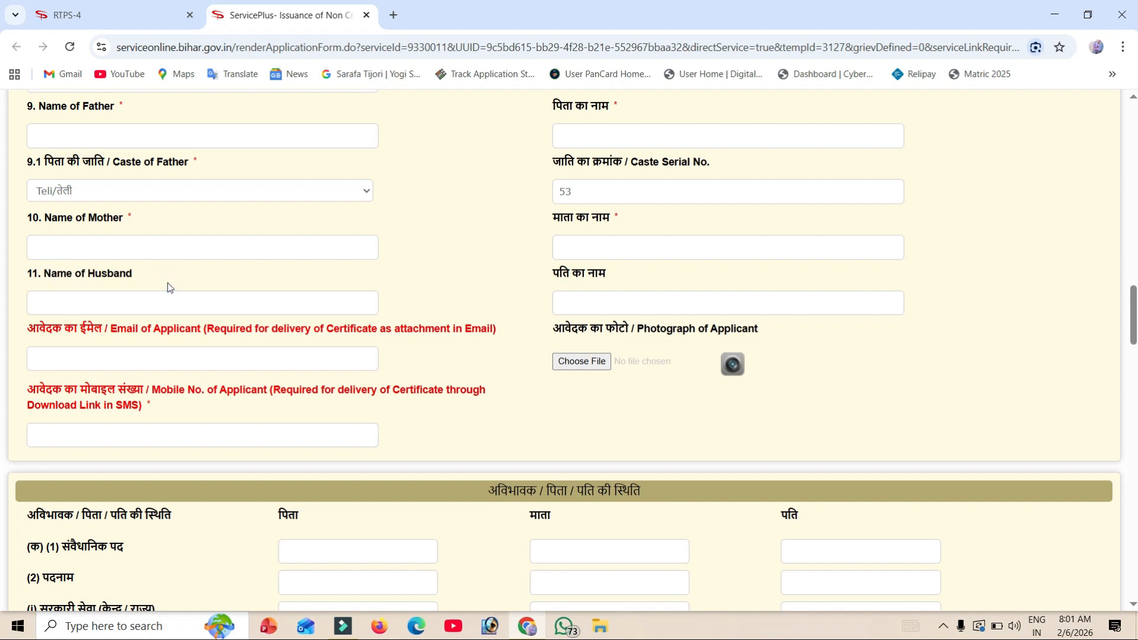
scroll(167, 288, down, 2)
drag(28, 185, 498, 192)
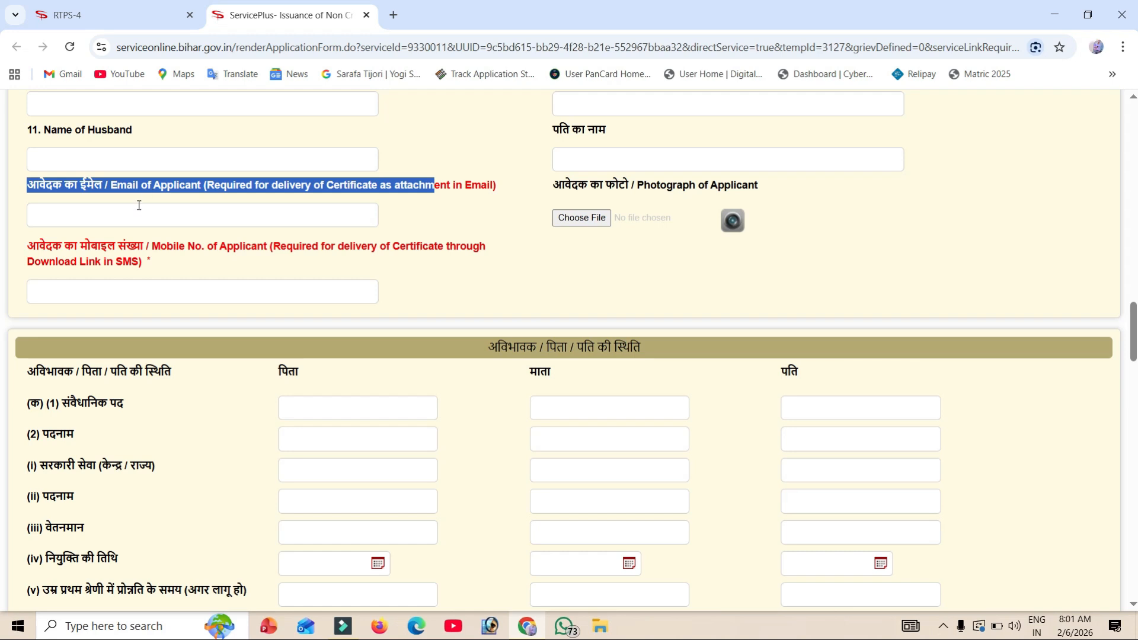
Step: Enter the received OTP, validate the applicant's mobile number, and accept the Verified alert
drag(27, 245, 141, 261)
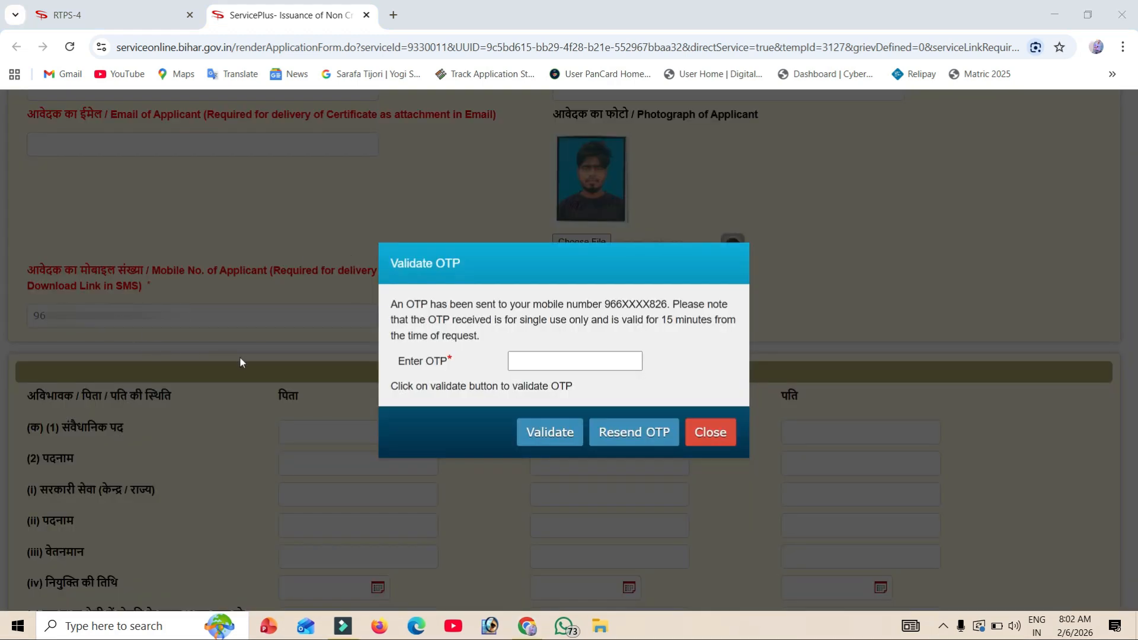
click(538, 369)
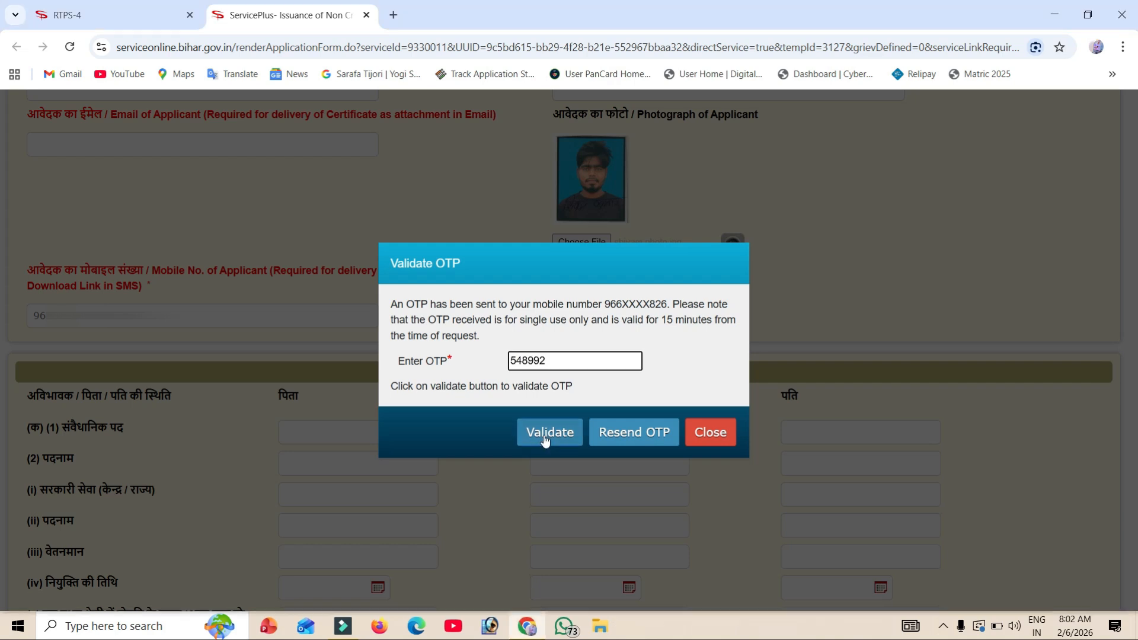
click(546, 438)
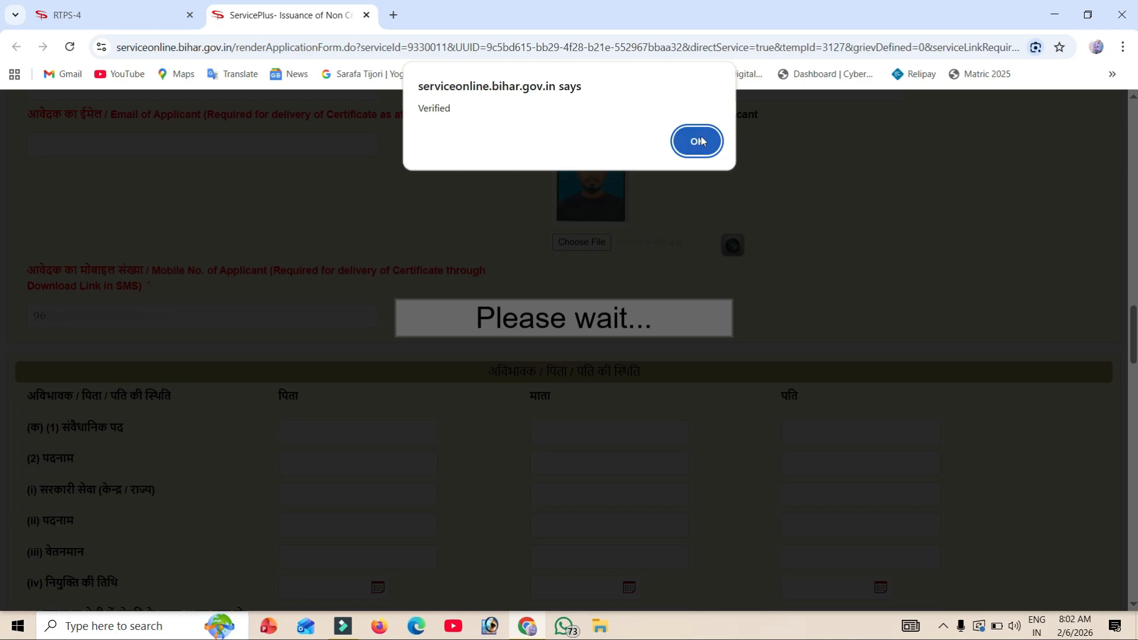
click(703, 141)
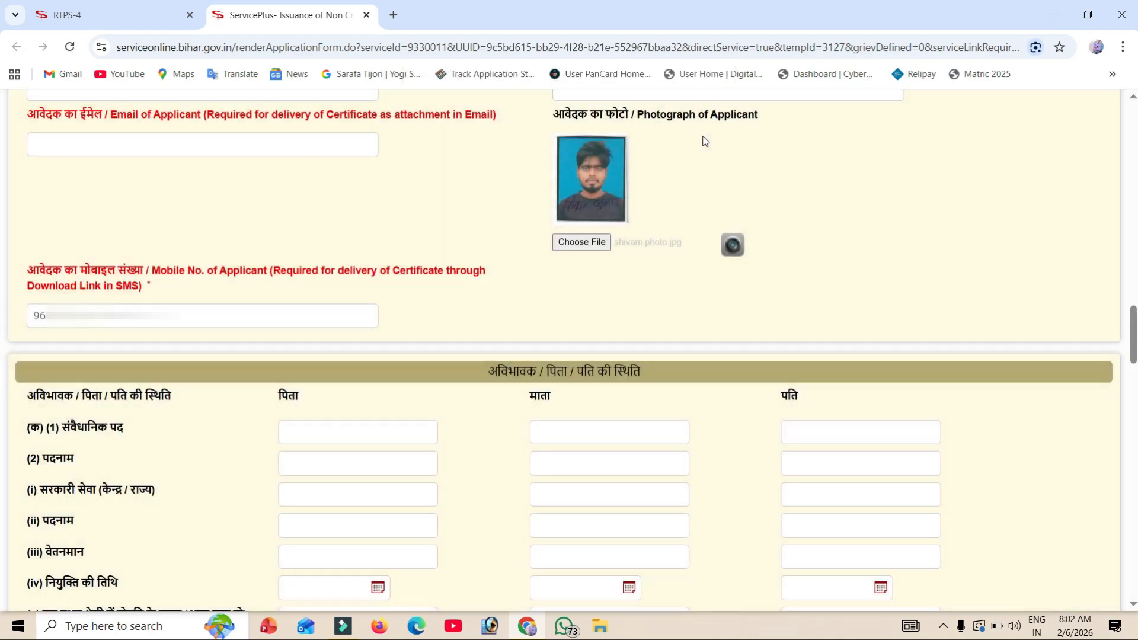
scroll(593, 189, down, 15)
Step: Enter business income 50000 and agriculture income 40000, answering नहीं / No to both tax questions
scroll(557, 205, up, 3)
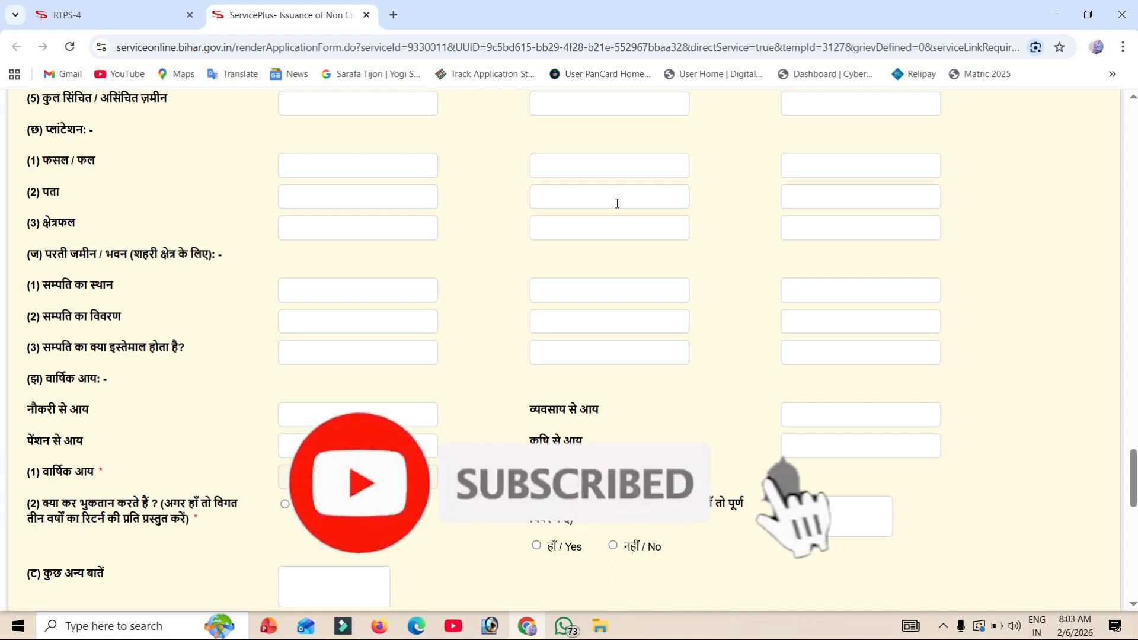
scroll(616, 204, down, 3)
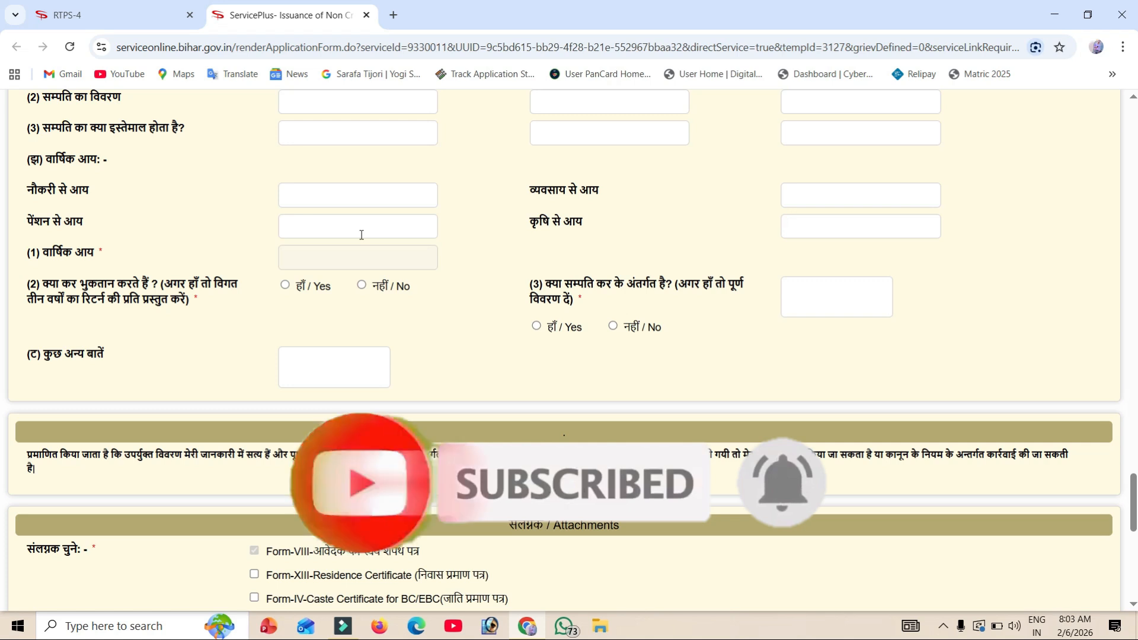
click(808, 199)
text(50000)
click(829, 222)
text(40000)
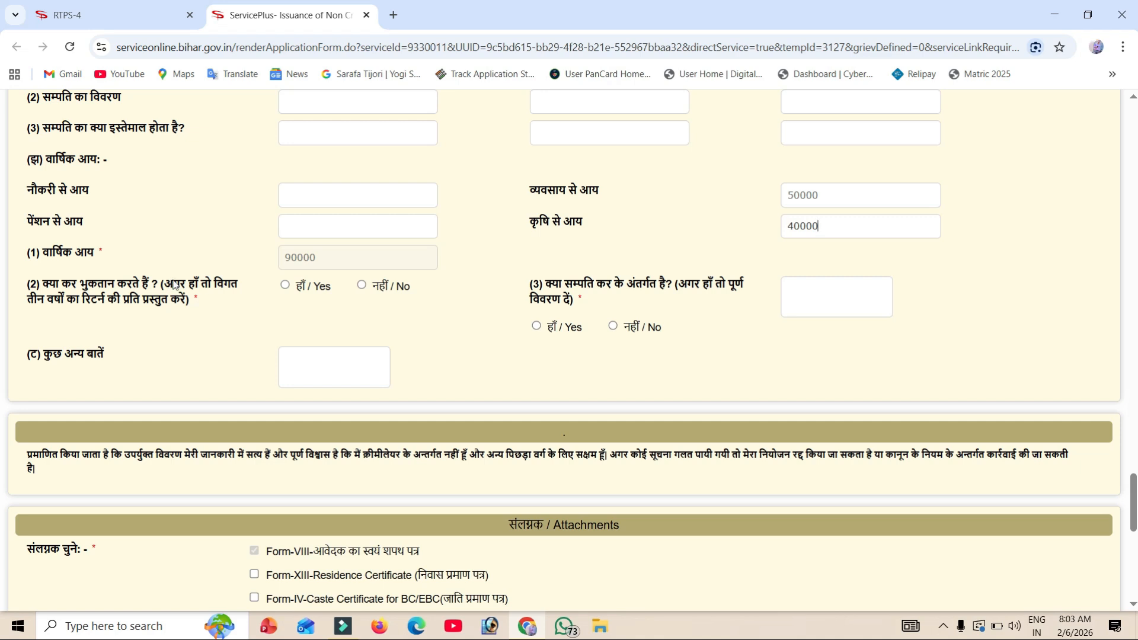
click(362, 285)
click(614, 327)
Step: Tick the Form-XIII, Form-IV and Form-XVI attachments and refresh the captcha
scroll(474, 325, down, 1)
scroll(473, 325, down, 6)
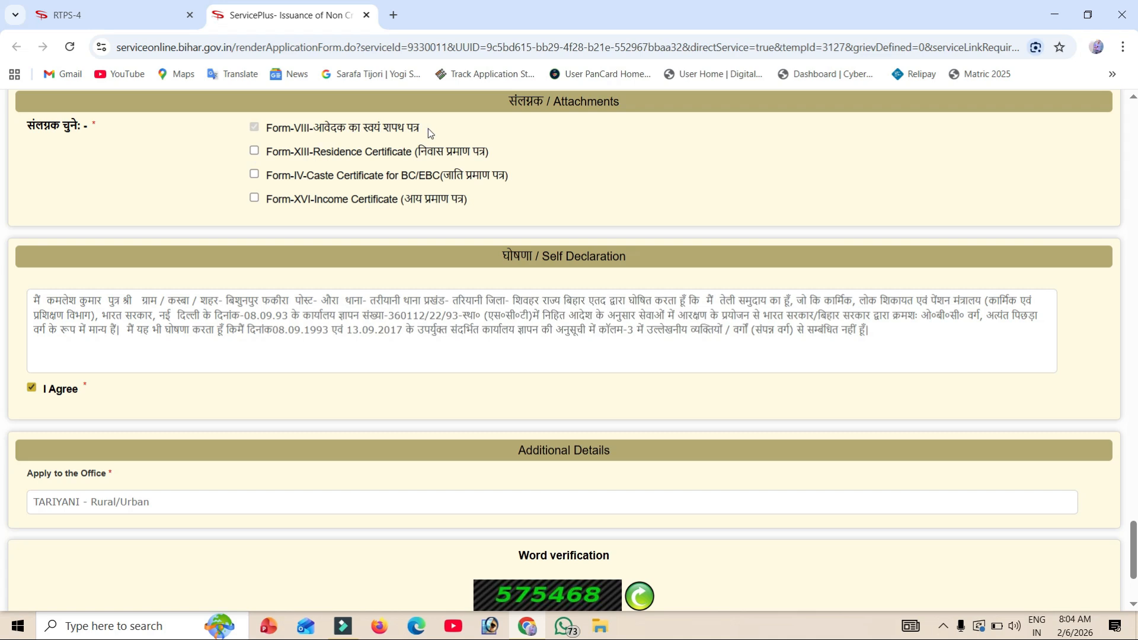
click(255, 152)
click(255, 174)
click(254, 198)
scroll(501, 256, down, 3)
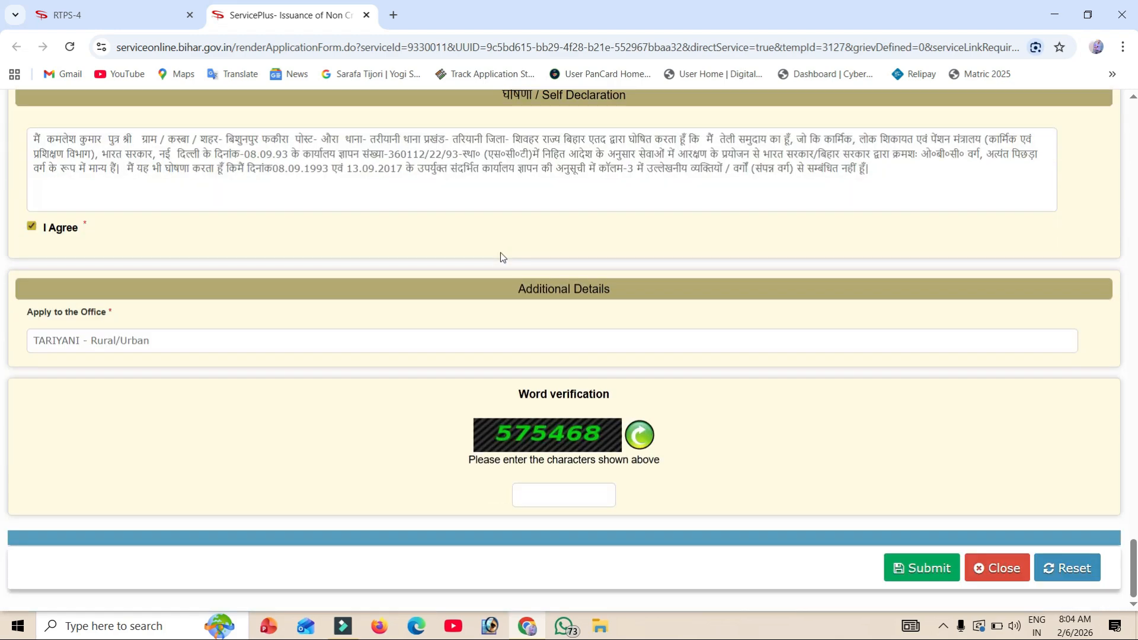
scroll(500, 252, up, 3)
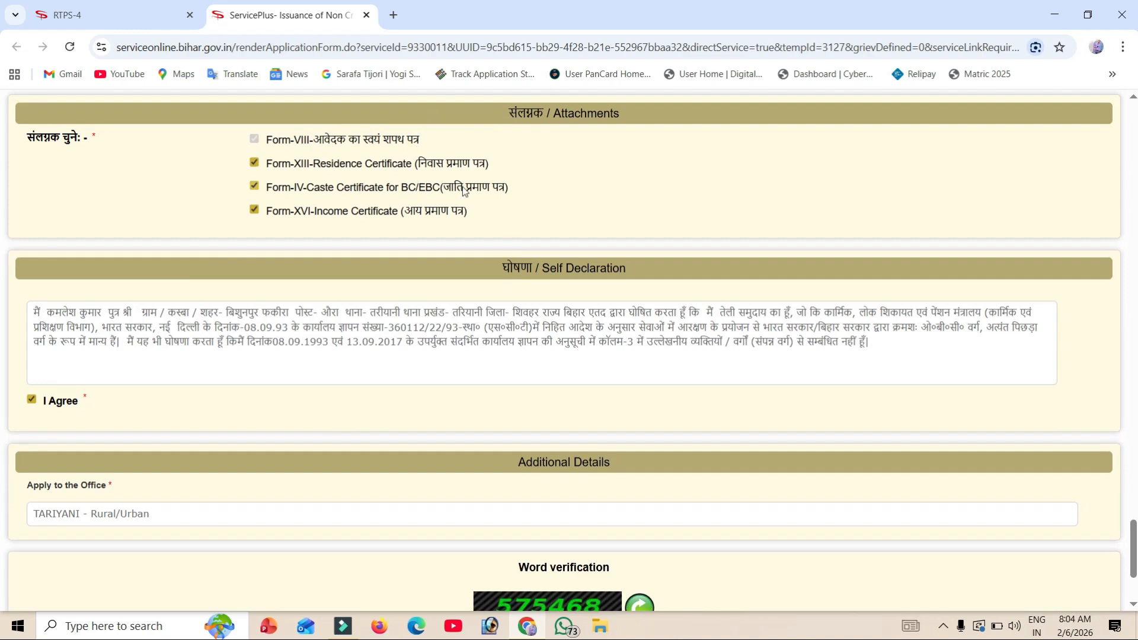
scroll(571, 507, down, 3)
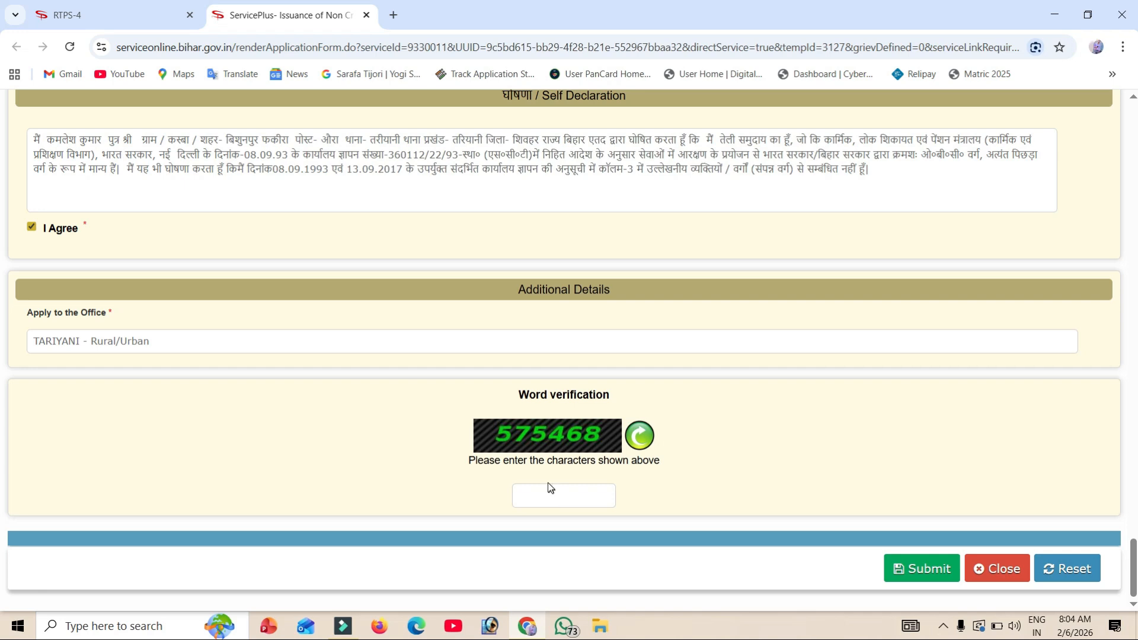
click(639, 439)
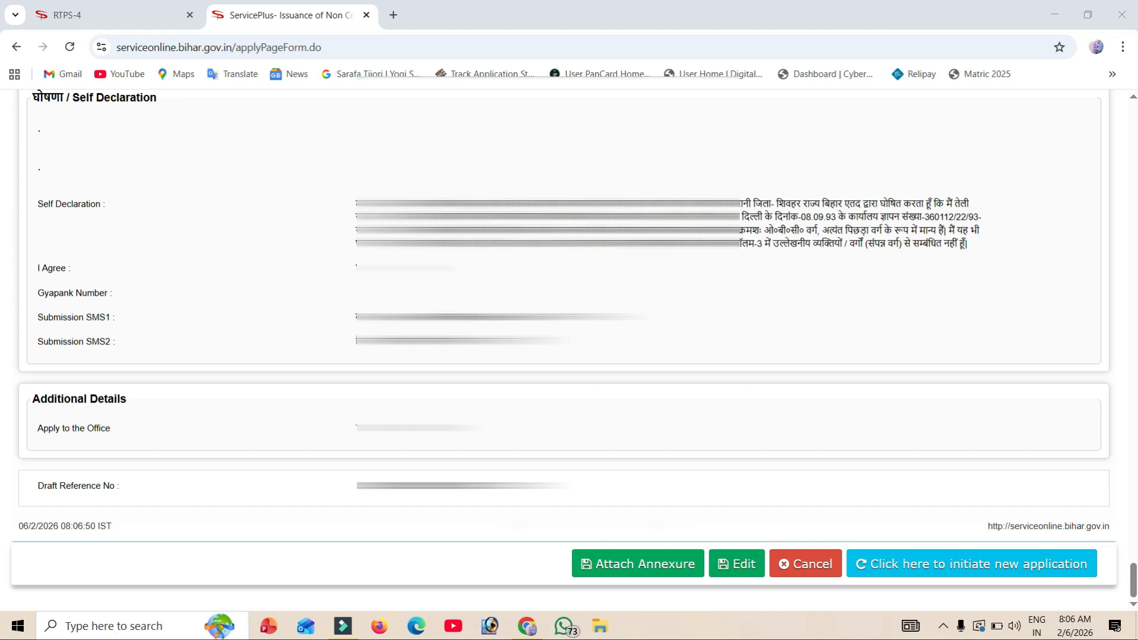
Step: Go to the Attach Enclosure(s) page from the application preview via Attach Annexure
click(652, 572)
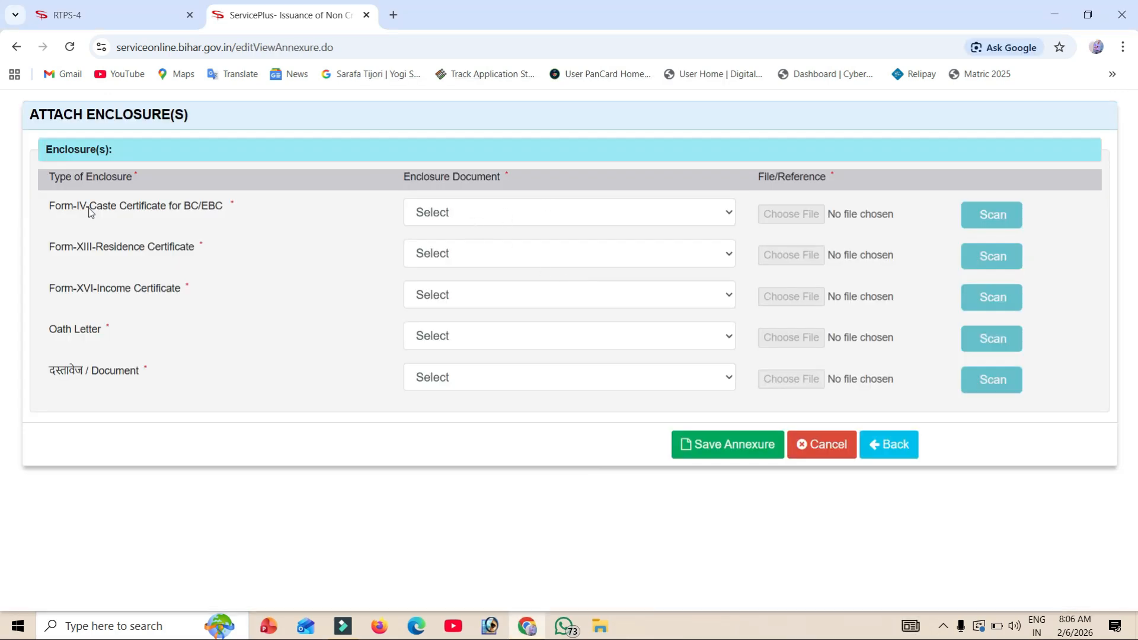
Step: Set the caste and residence enclosures to जाति प्रमाण पत्र and निवास प्रमाण पत्र
drag(89, 209, 160, 209)
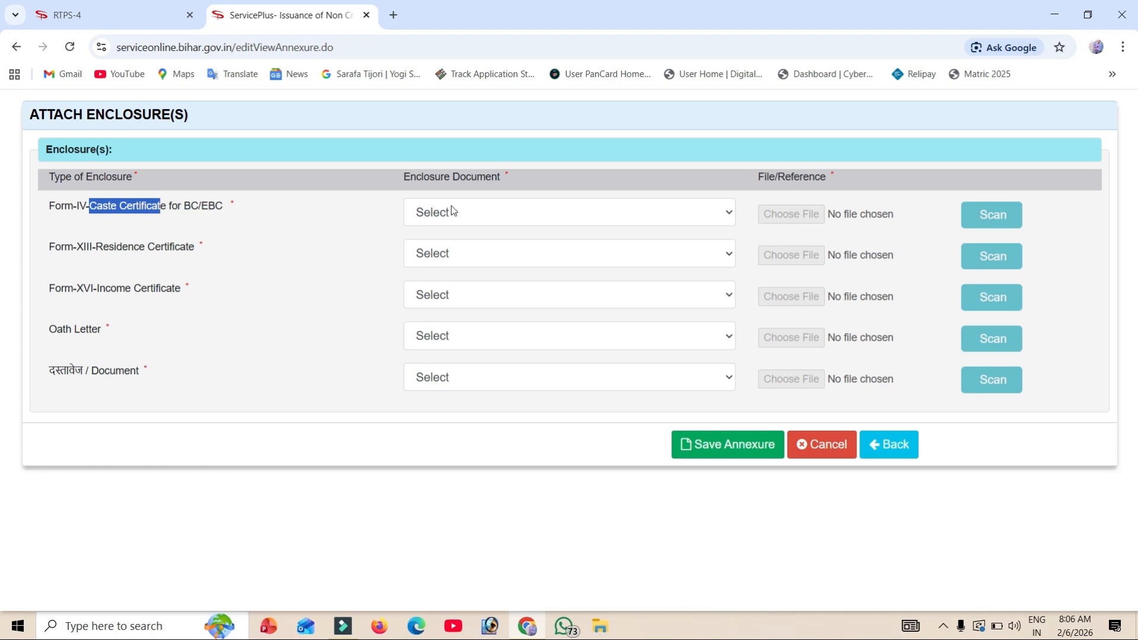
click(462, 211)
click(478, 260)
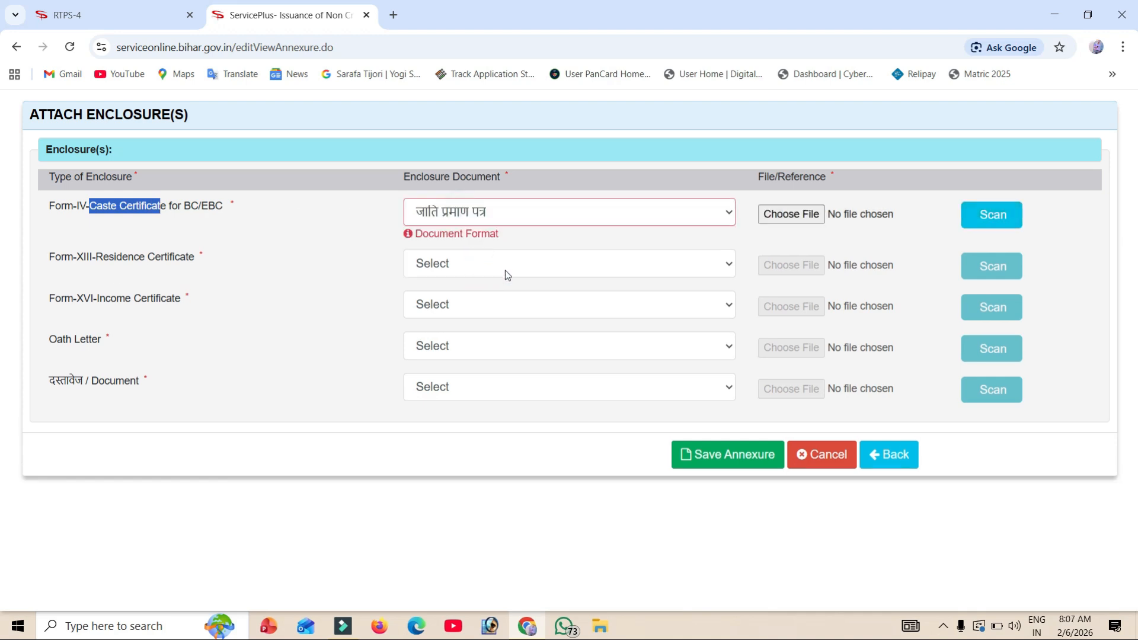
click(507, 271)
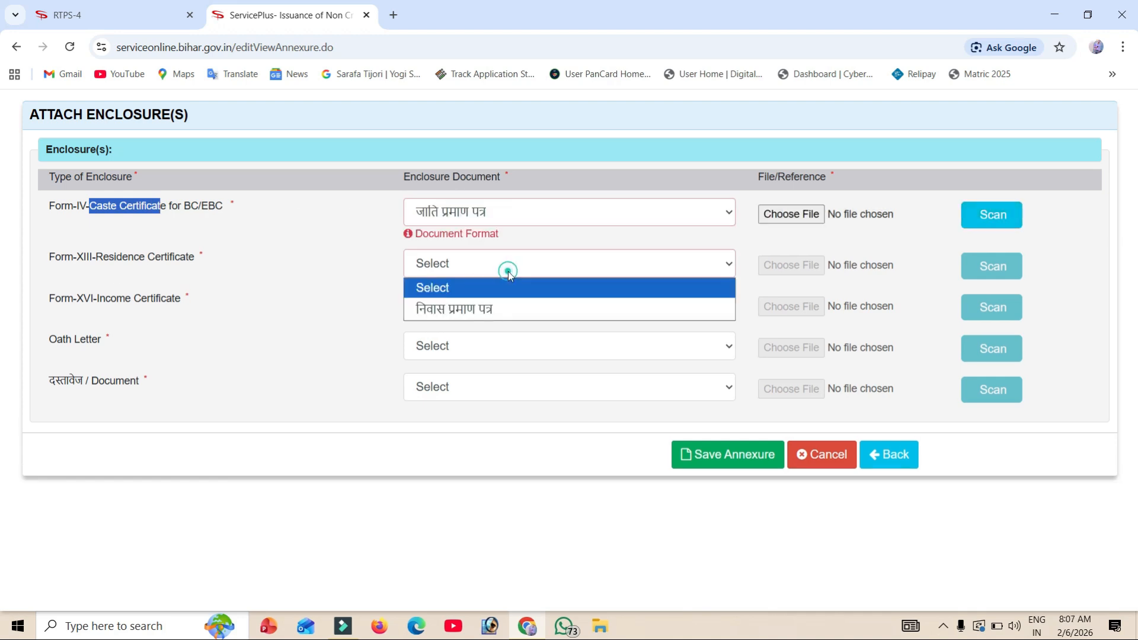
click(486, 307)
Step: Choose आय प्रमाण पत्र, फॉर्म-VIII स्वयं शपथ-पत्र and आधार कार्ड for the remaining three enclosures
click(488, 318)
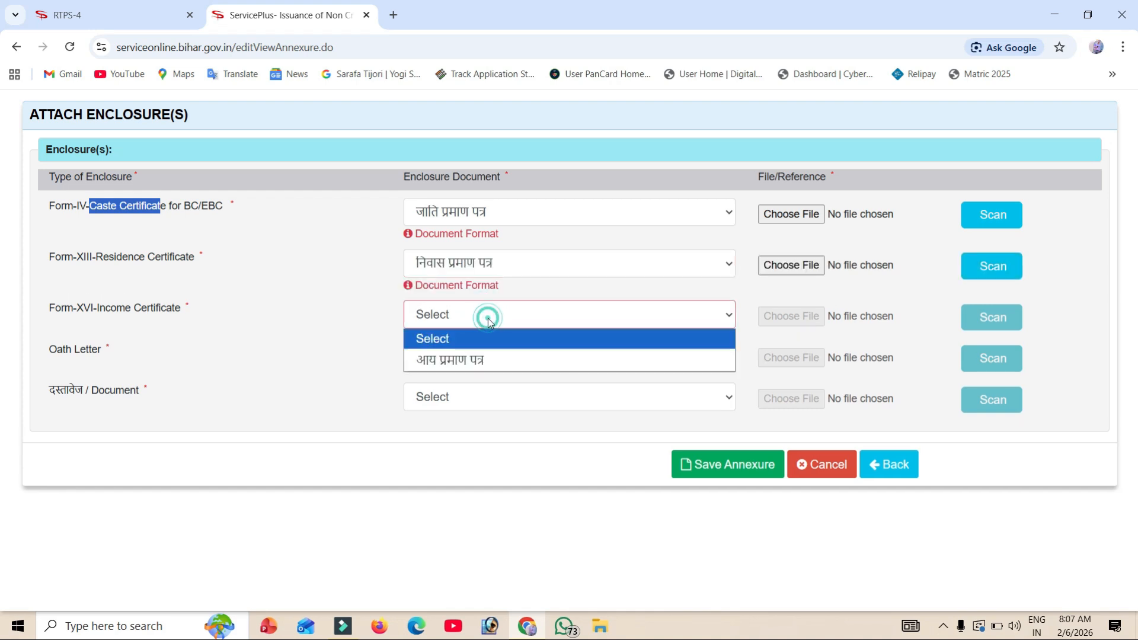
click(489, 369)
click(464, 365)
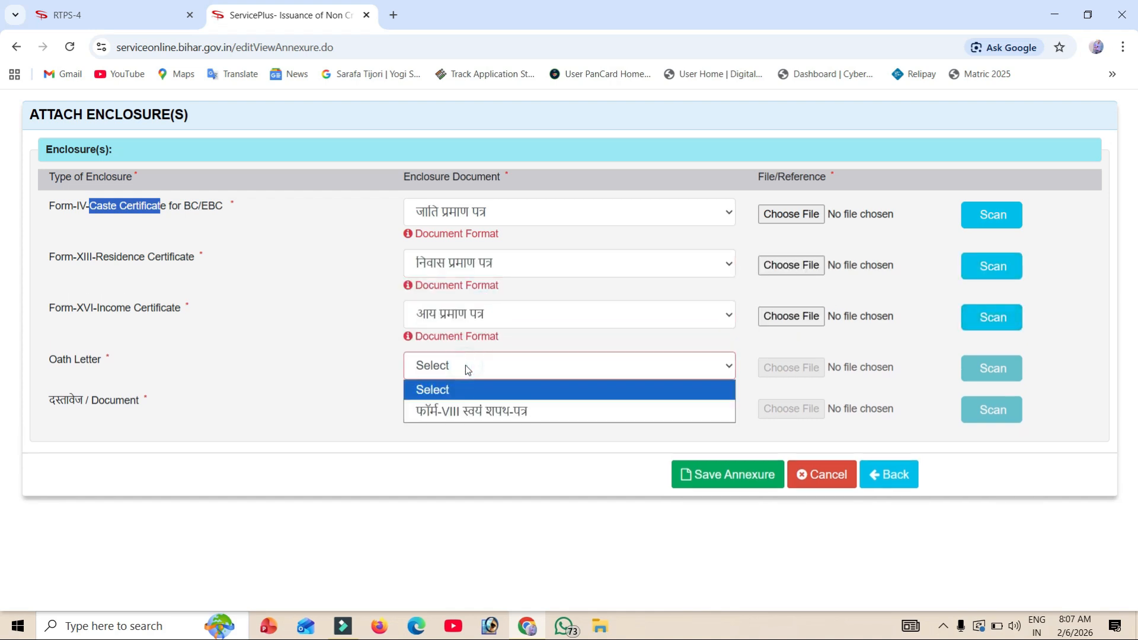
click(505, 410)
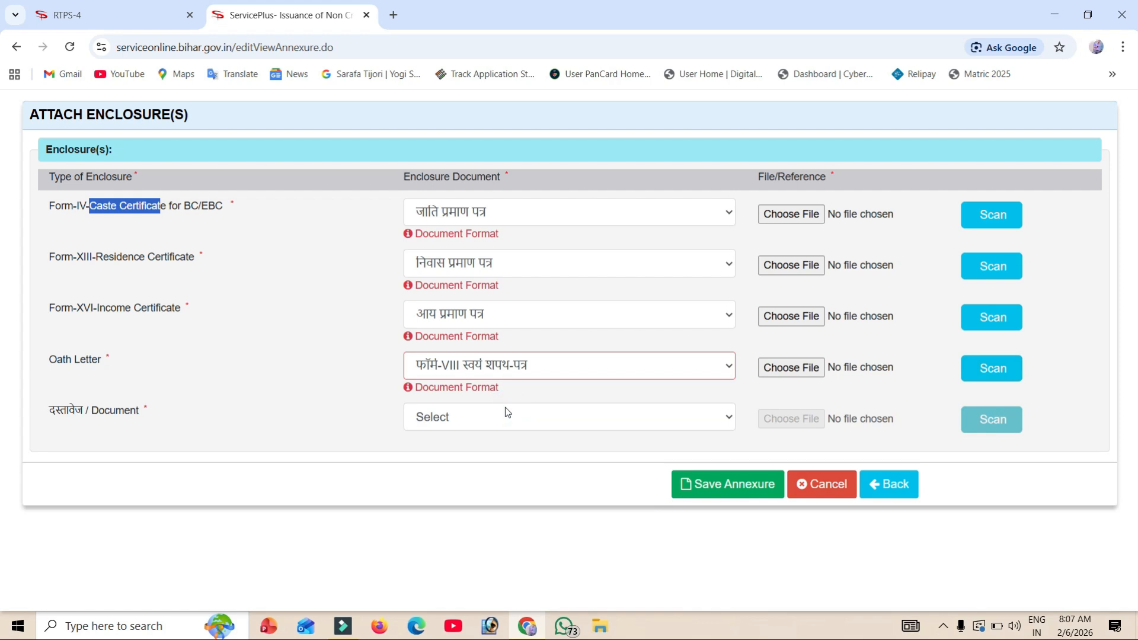
click(502, 428)
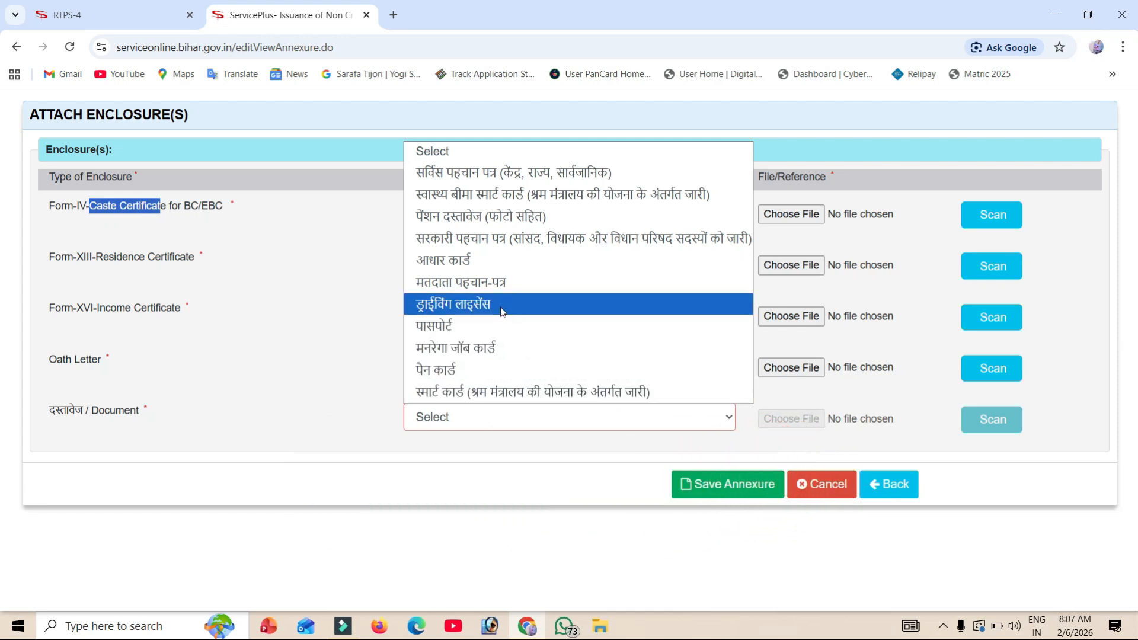
click(503, 264)
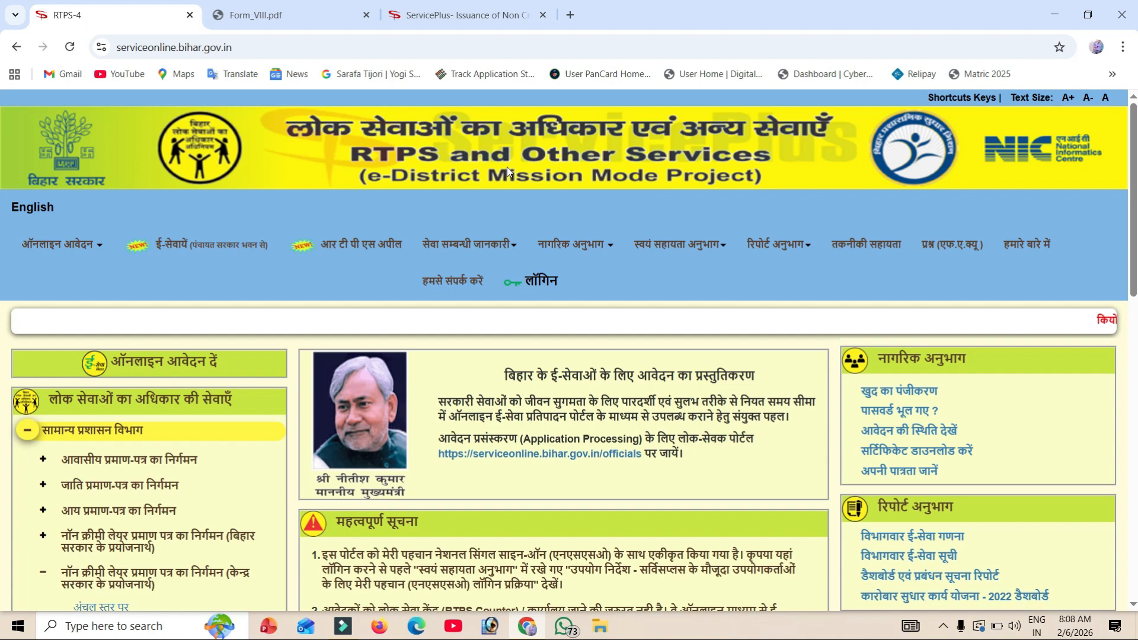
Step: Open the Form-VIII affidavit PDF from स्वयं सहायता अनुभाग > महत्वपूर्ण डाउनलोड
mouse_move(702, 240)
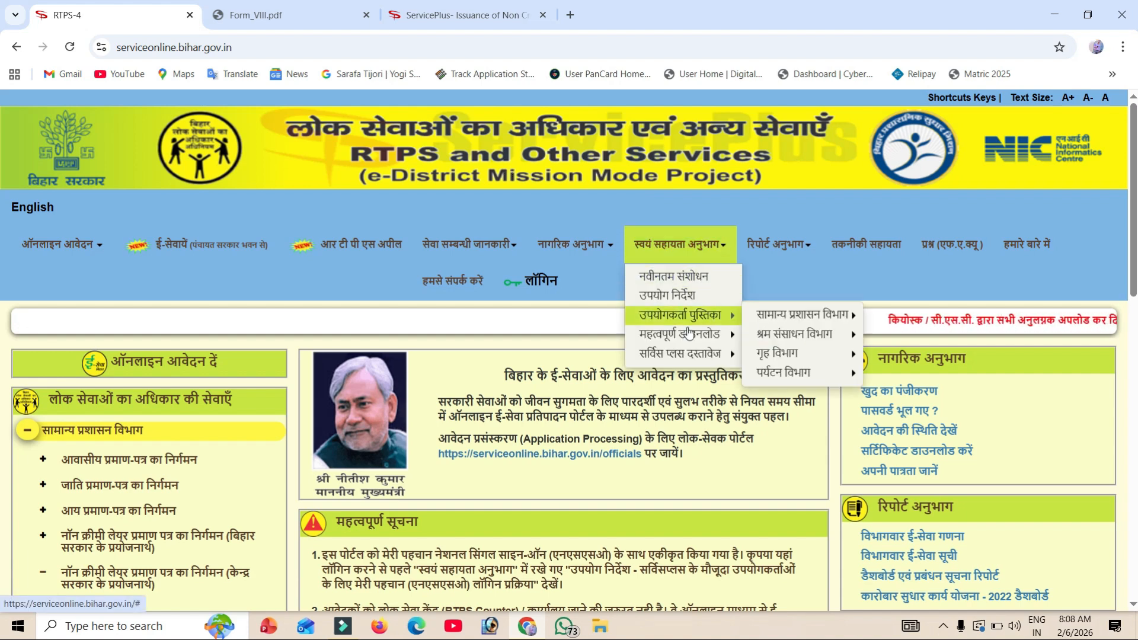
mouse_move(694, 338)
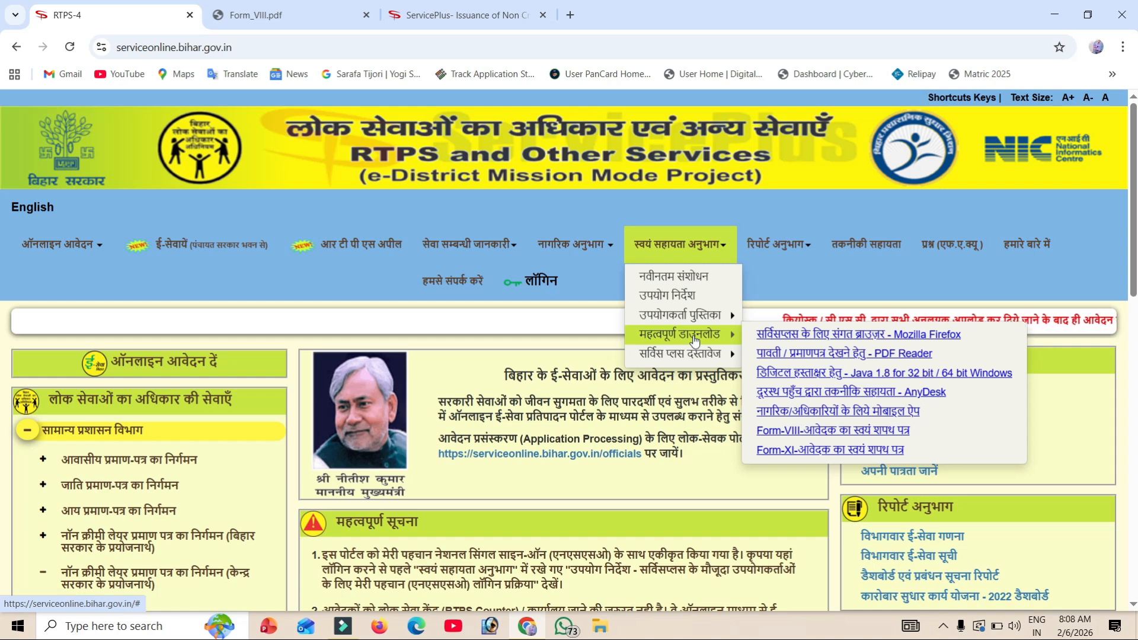
click(845, 439)
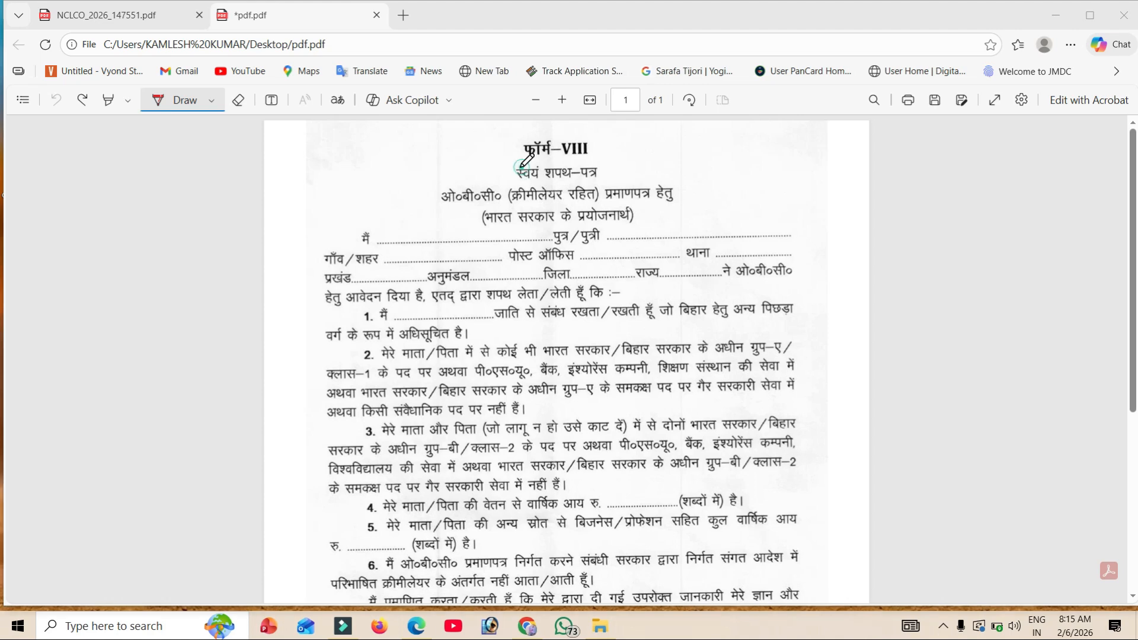
Step: Mark the Form-VIII title, भारत सरकार के प्रयोजनार्थ, and the name and parent's name blanks in red
mouse_move(521, 165)
mouse_down()
mouse_move(539, 140)
mouse_move(527, 155)
mouse_move(580, 156)
mouse_up()
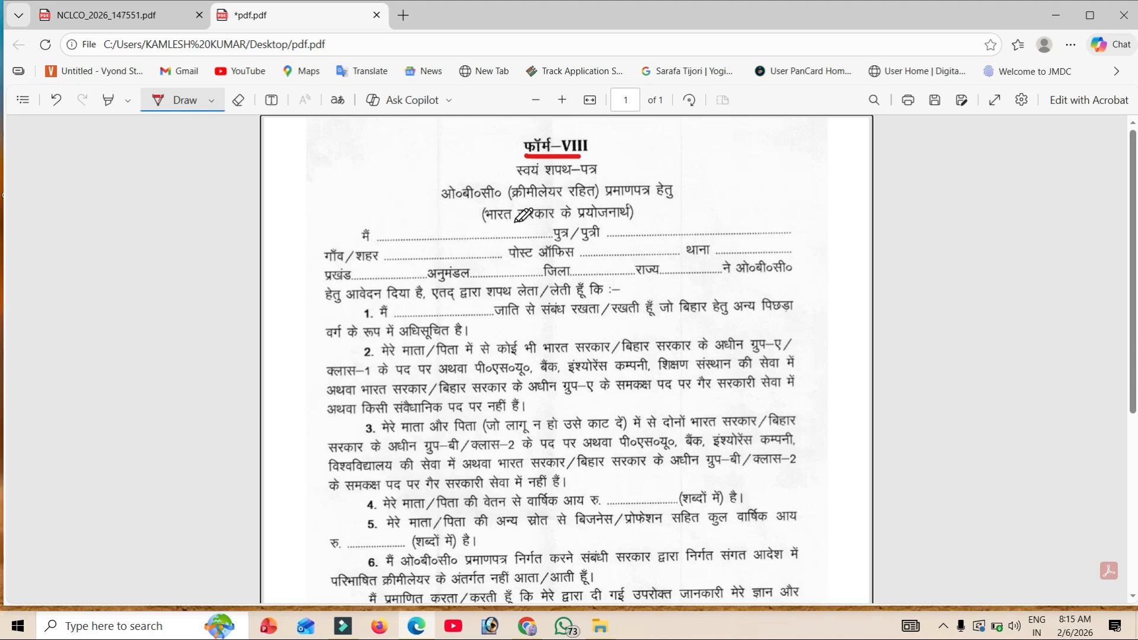
drag(508, 225, 614, 224)
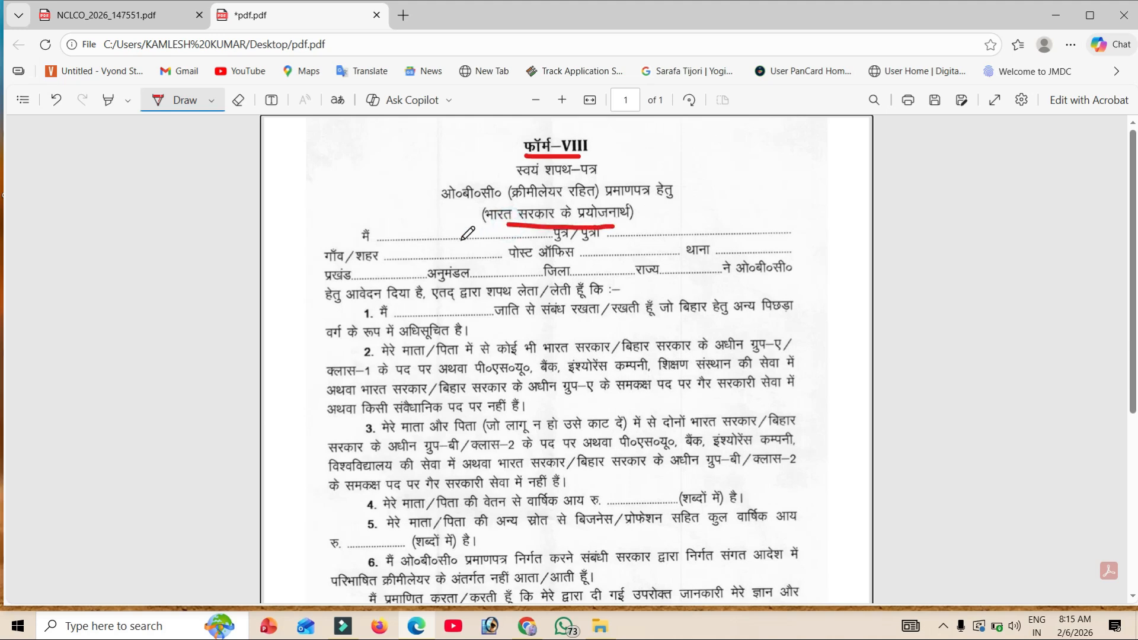
drag(456, 244, 487, 230)
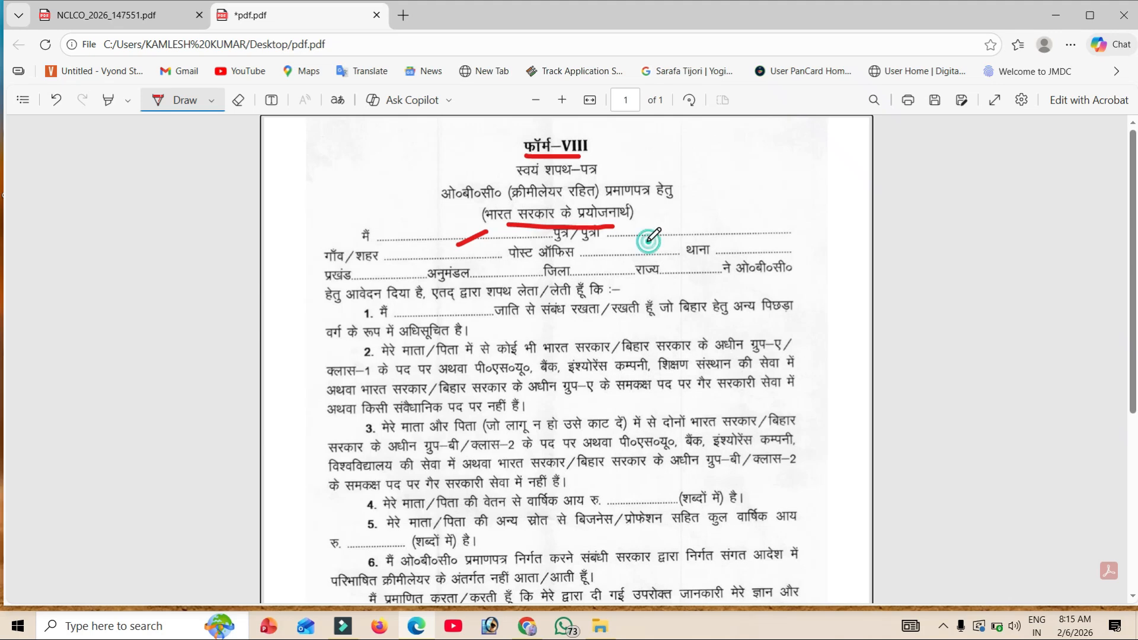
drag(647, 242, 722, 208)
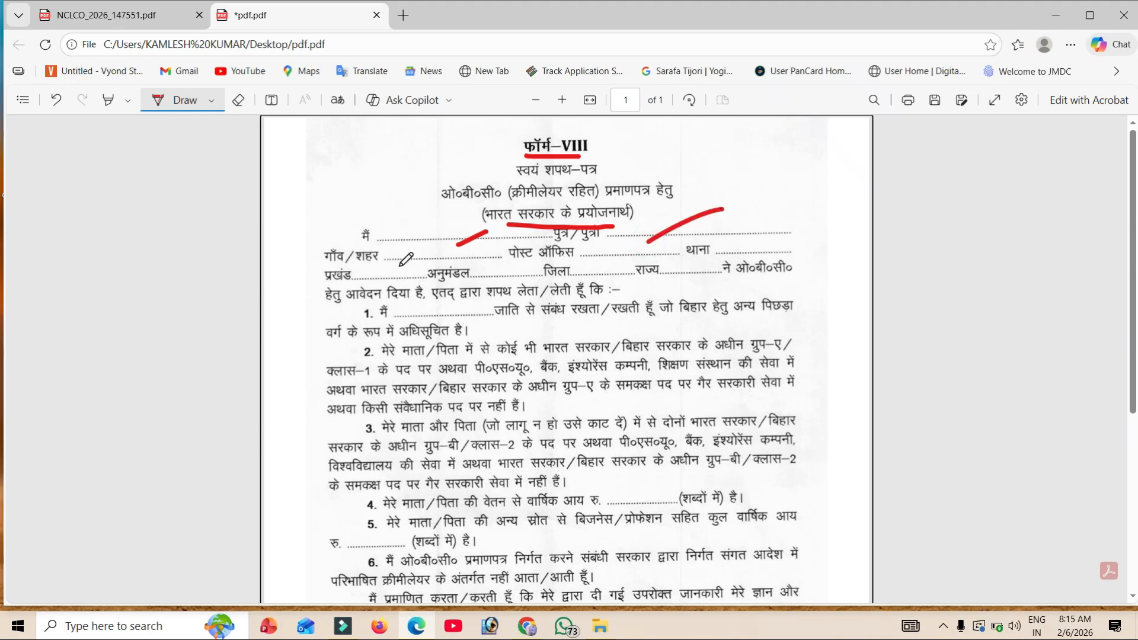
Step: Mark the village, post office, police station, block, subdivision and clause 1 caste blanks in red
drag(399, 267, 418, 257)
drag(616, 261, 638, 252)
drag(721, 260, 784, 233)
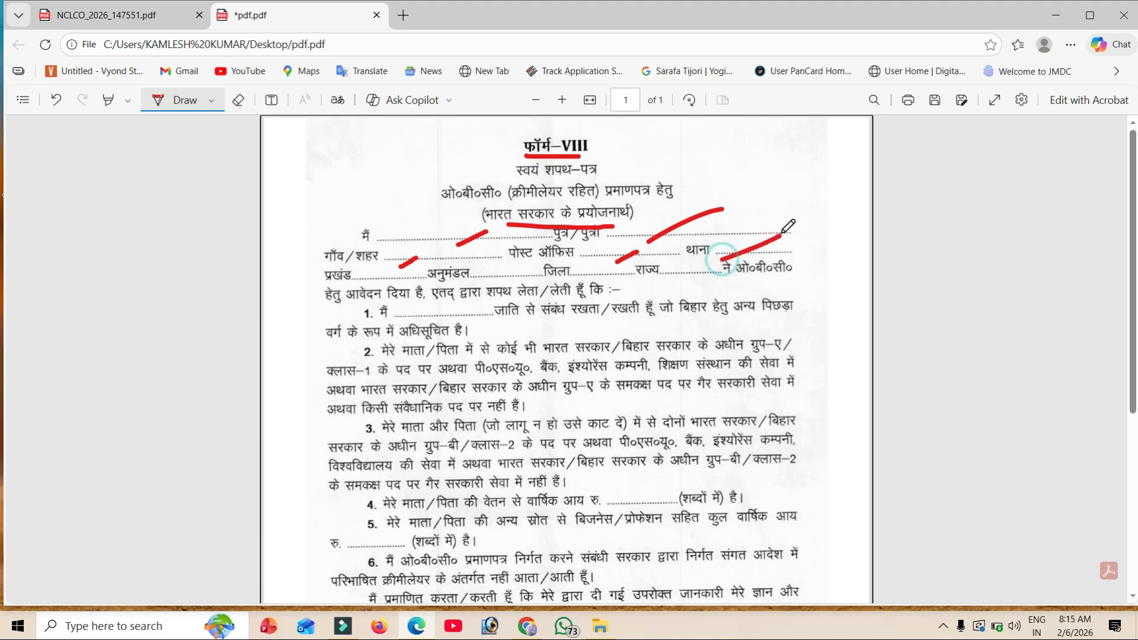
drag(365, 286, 418, 257)
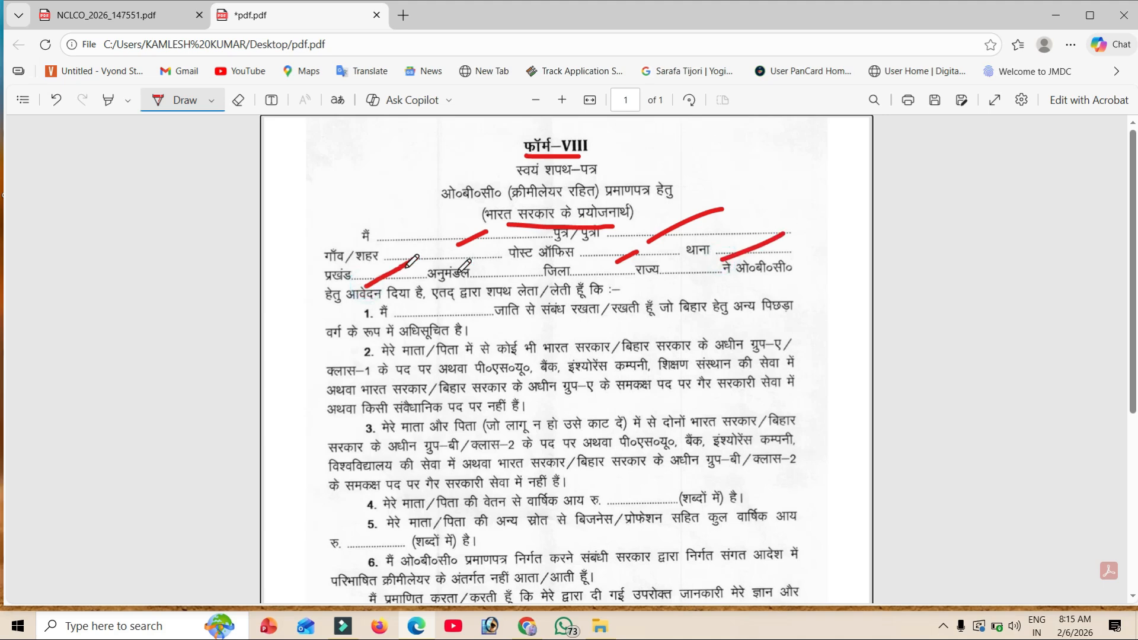
drag(491, 284, 699, 264)
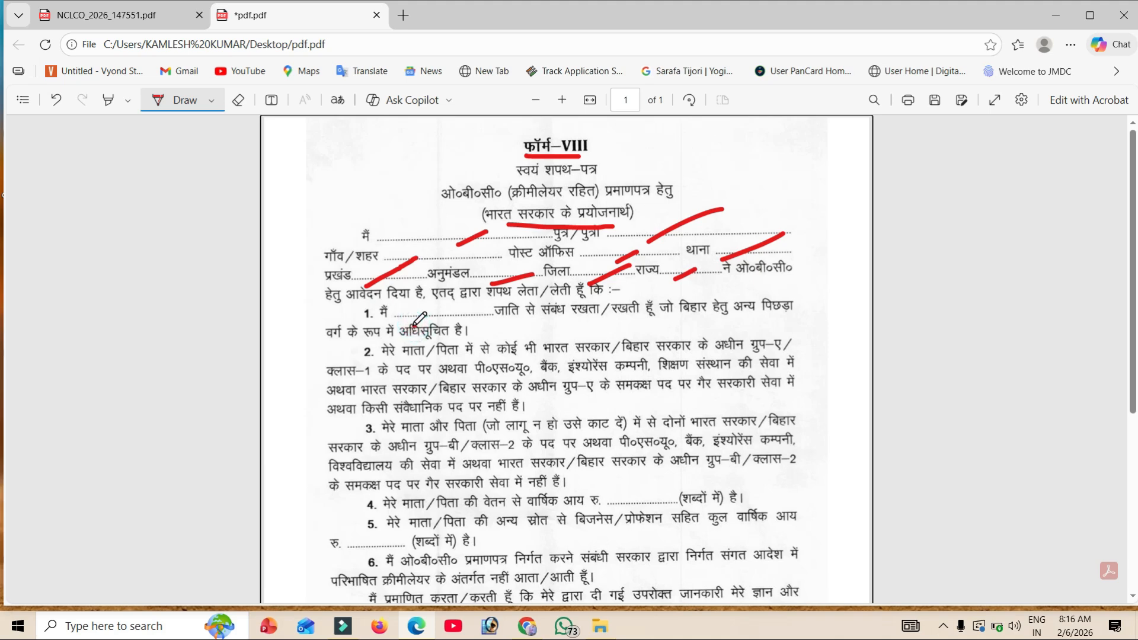
drag(415, 326, 455, 303)
Step: Mark the salary income blank in clause 4 and the total income blanks in clause 5
scroll(462, 305, down, 4)
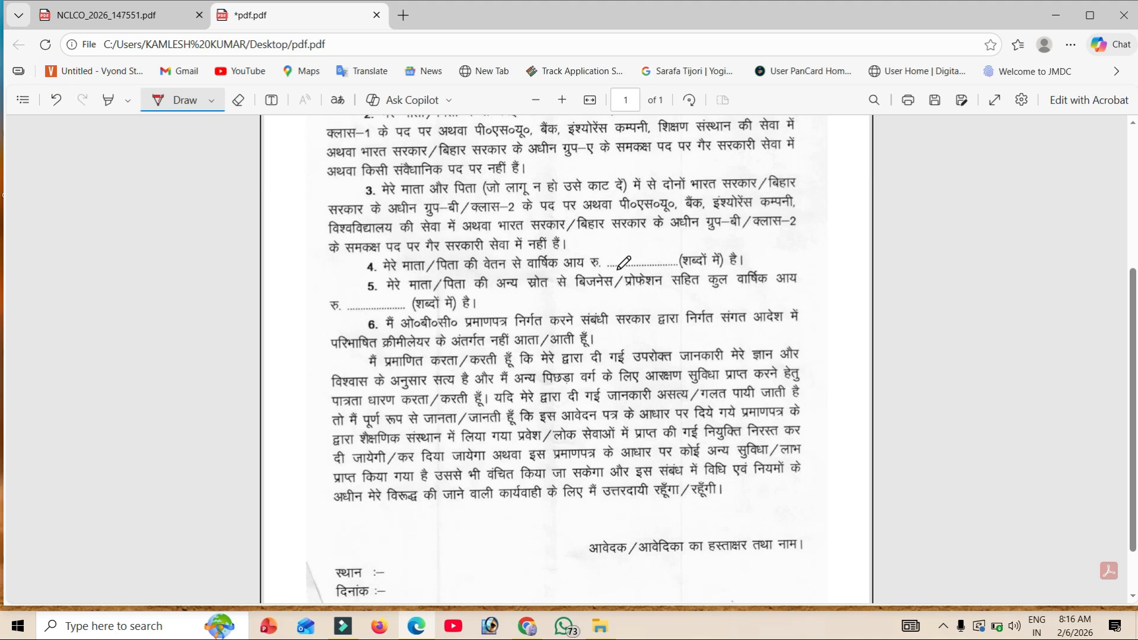
drag(618, 271, 674, 239)
drag(640, 296, 793, 292)
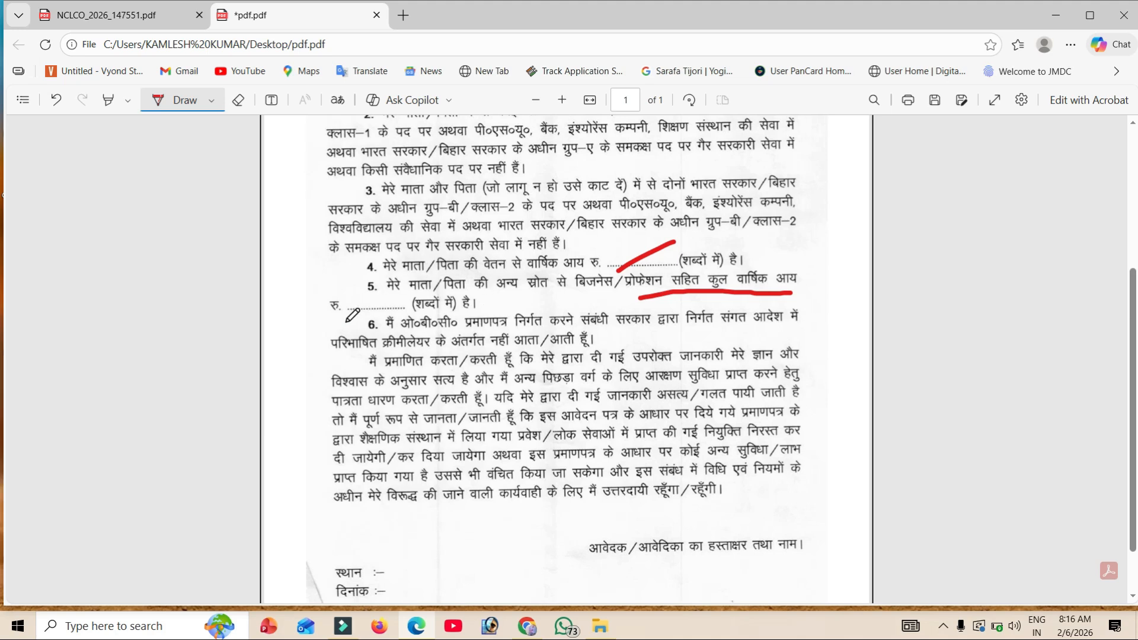
drag(347, 321, 380, 290)
drag(490, 308, 590, 302)
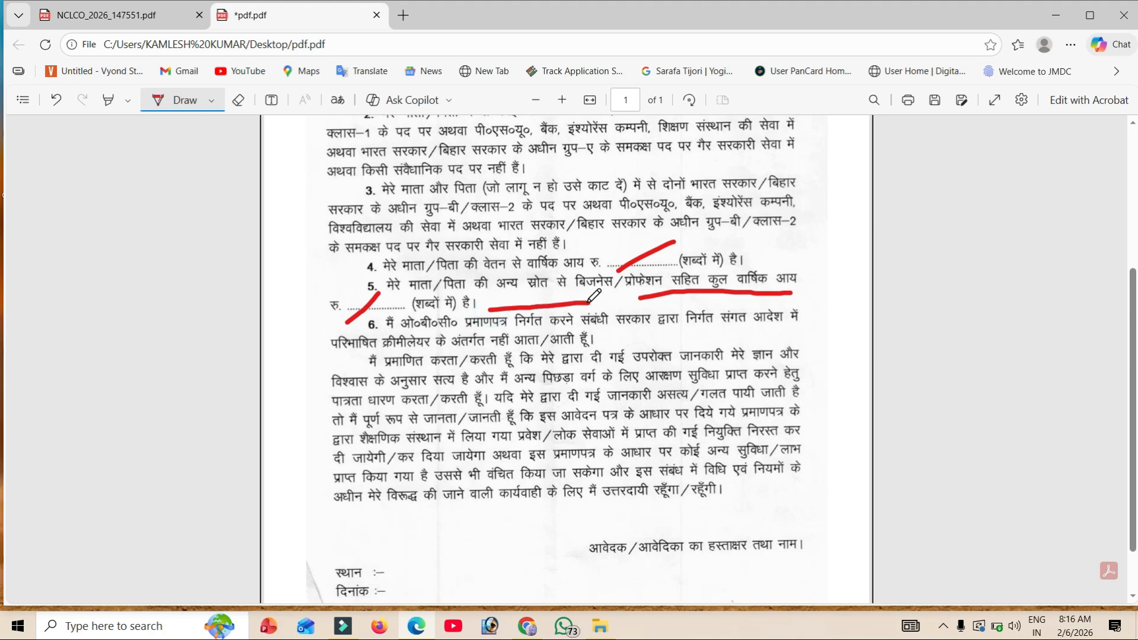
Step: Mark the स्थान, दिनांक and applicant signature spaces in red
scroll(407, 498, down, 1)
drag(397, 512, 422, 495)
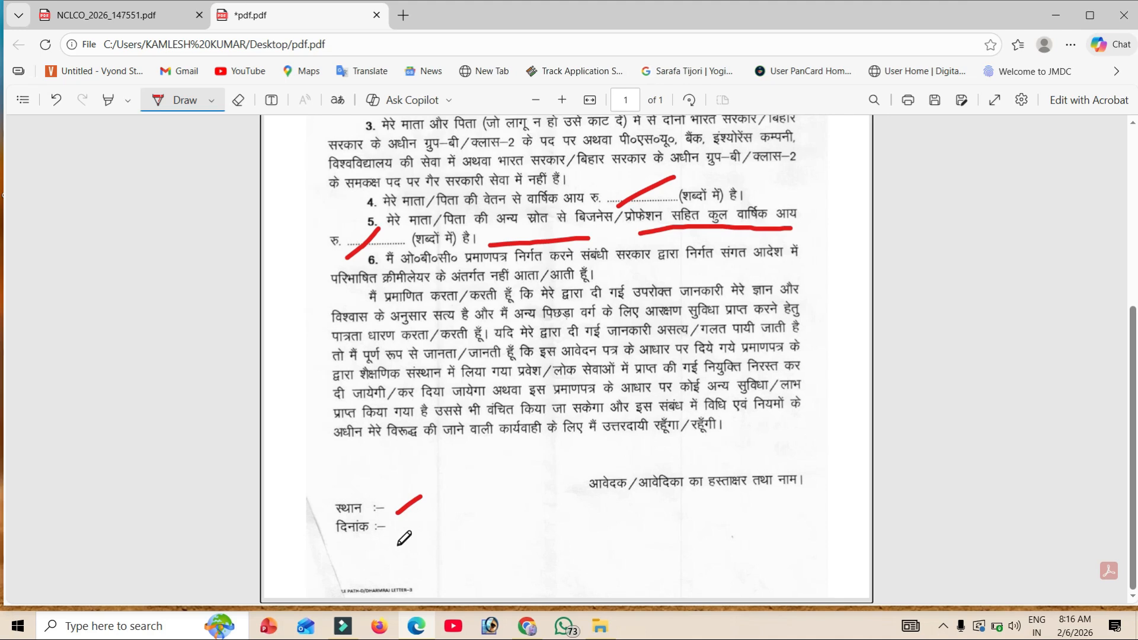
drag(397, 544, 438, 522)
mouse_move(616, 526)
mouse_down()
mouse_move(646, 501)
mouse_move(781, 472)
mouse_up()
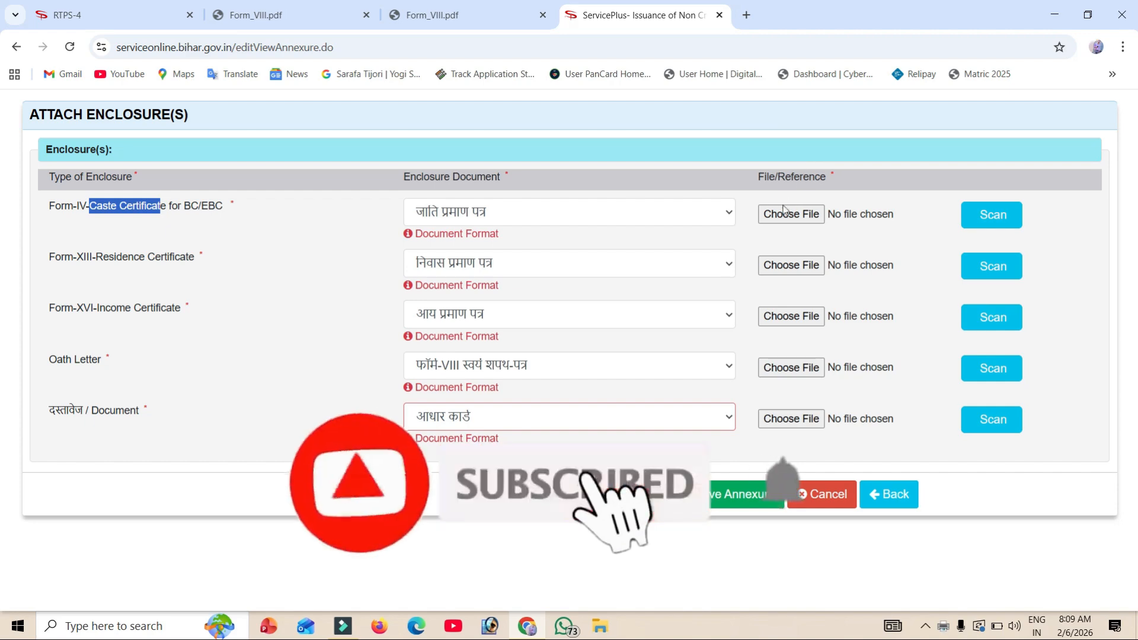
Step: Attach the caste and residence certificate files and save the enclosures with Save Annexure
click(782, 213)
click(783, 266)
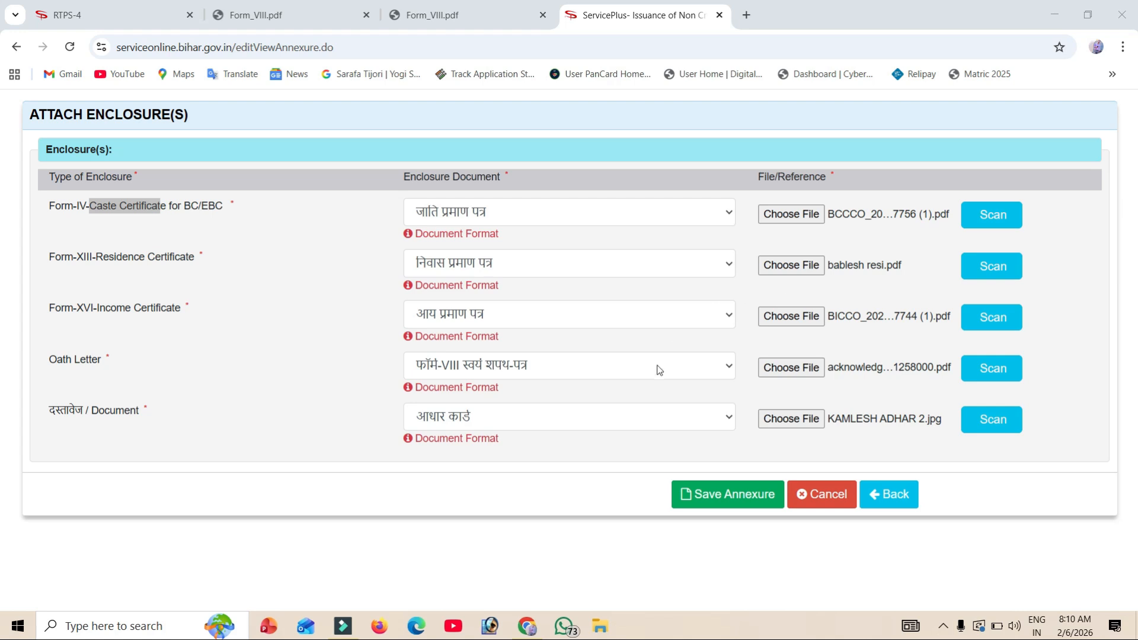
click(714, 492)
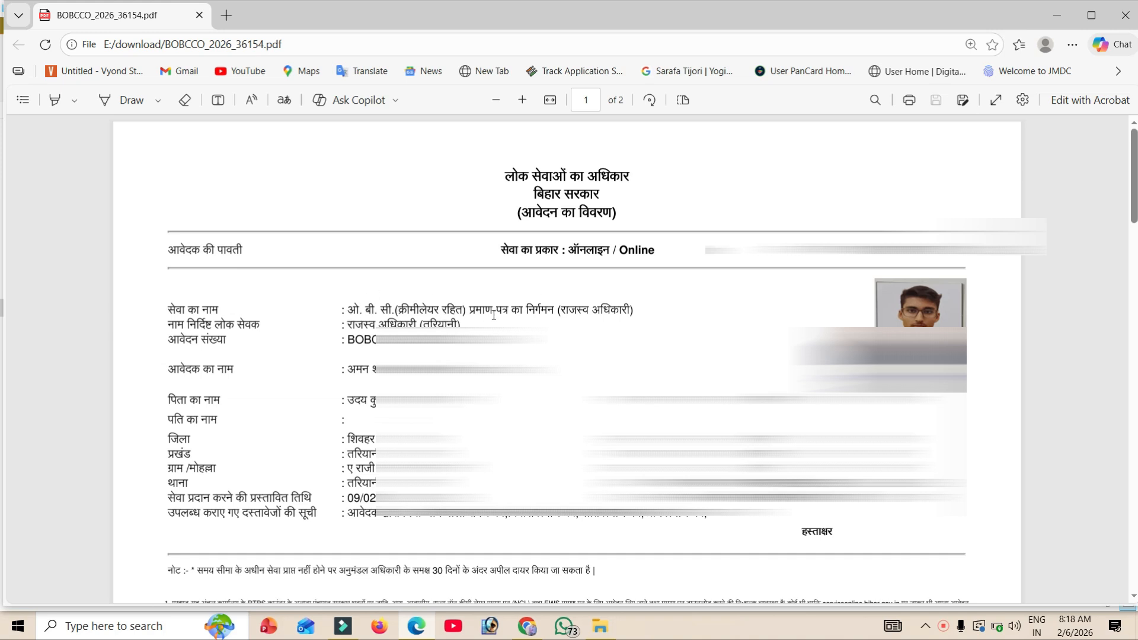
Step: Review the acknowledgement's application number, applicant name and service date, then return to Chrome
click(348, 344)
drag(172, 340, 227, 340)
drag(169, 369, 237, 370)
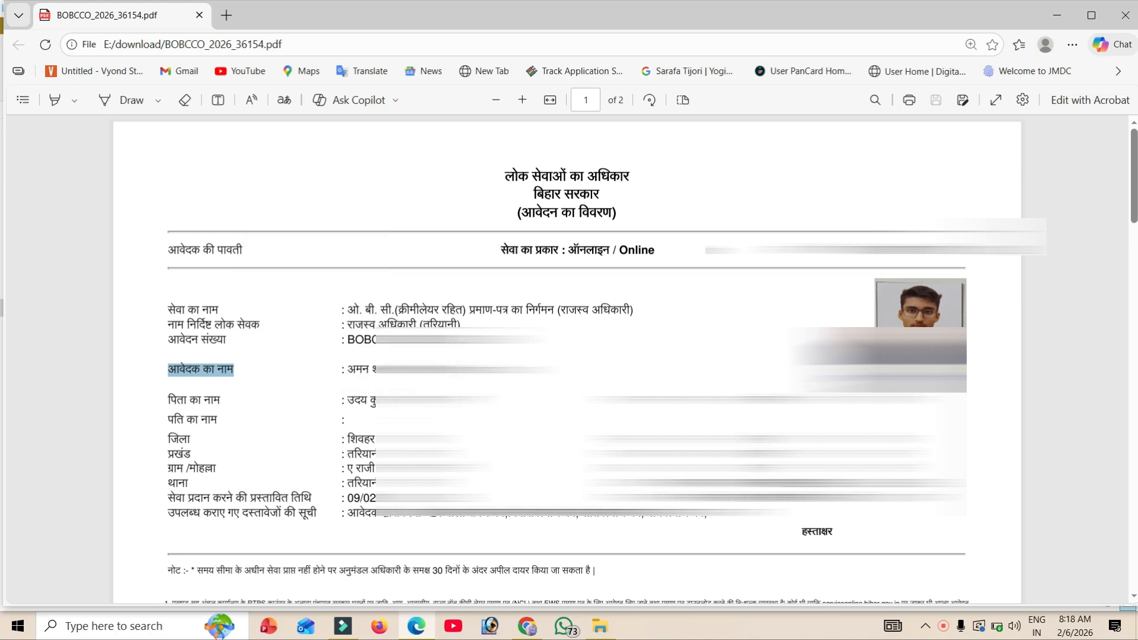
click(349, 497)
drag(349, 498, 474, 503)
click(936, 133)
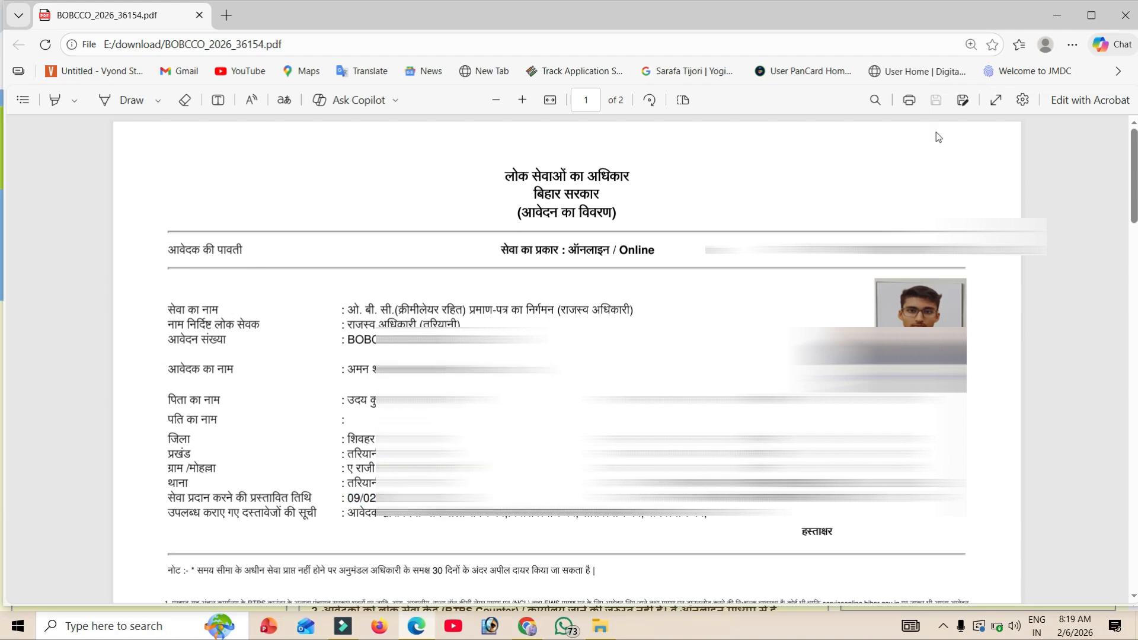
click(527, 626)
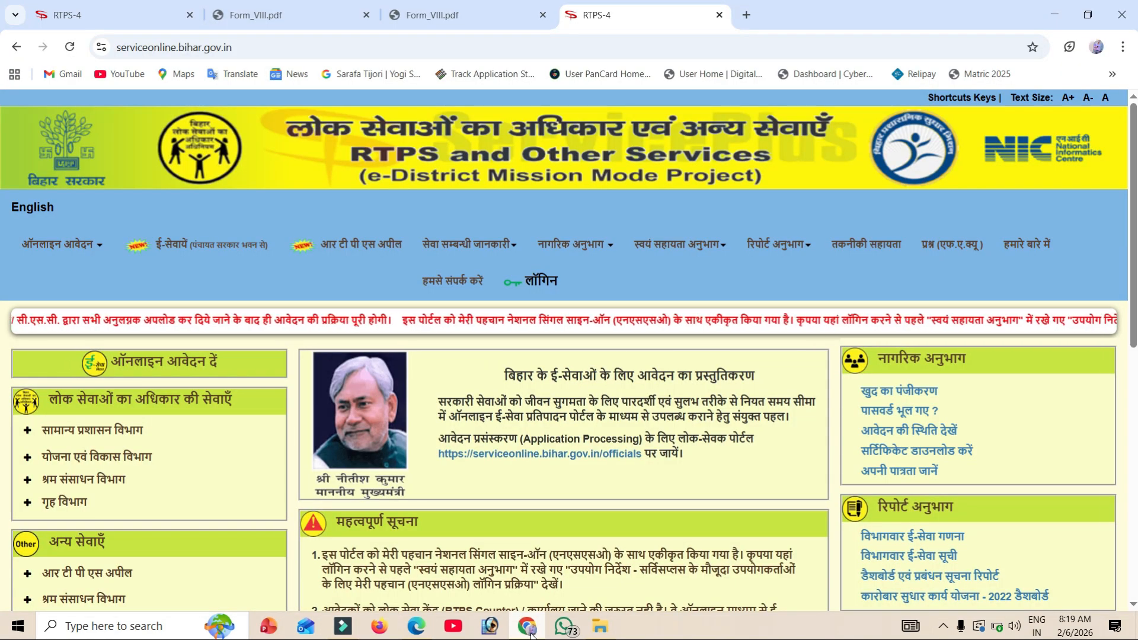